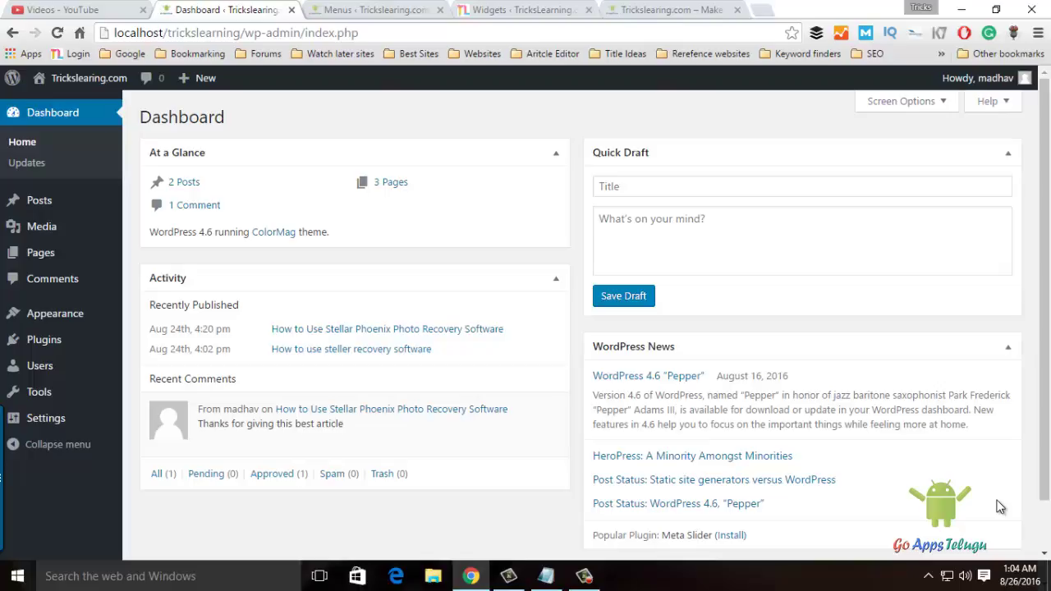
# - Browse featured plugins like BuddyPress and Jetpack on Add Plugins, then open Installed Plugins
pyautogui.moveTo(43, 339)
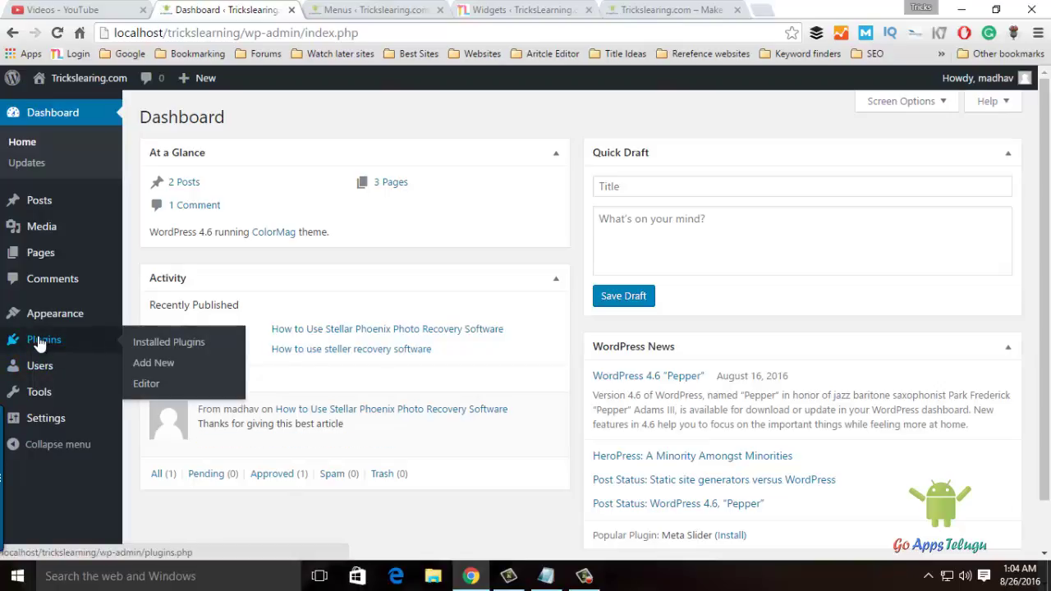
pyautogui.click(150, 367)
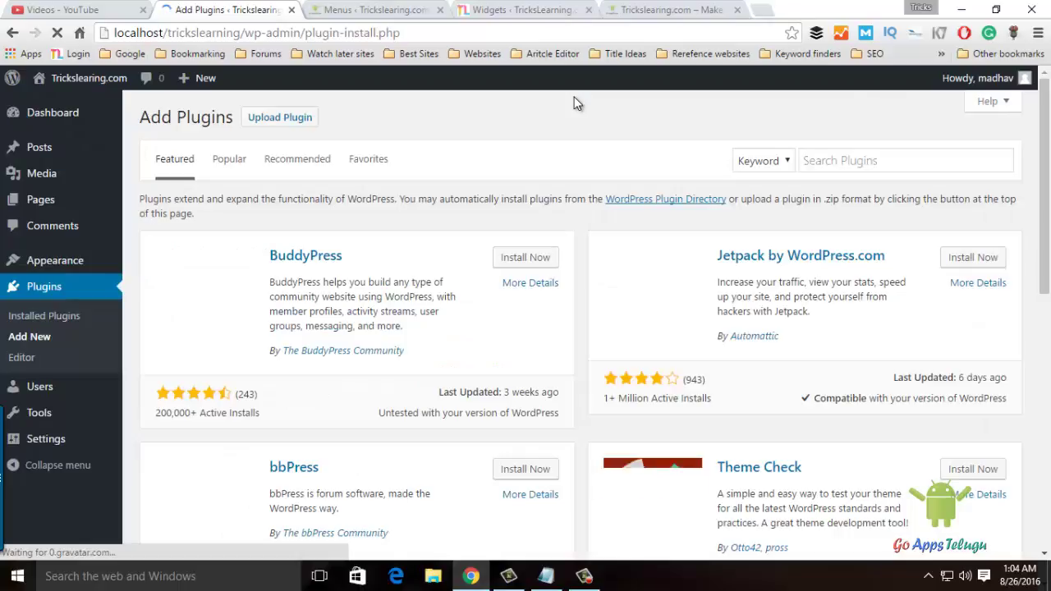
pyautogui.moveTo(1049, 158)
pyautogui.mouseDown()
pyautogui.moveTo(1044, 394)
pyautogui.moveTo(1042, 160)
pyautogui.mouseUp()
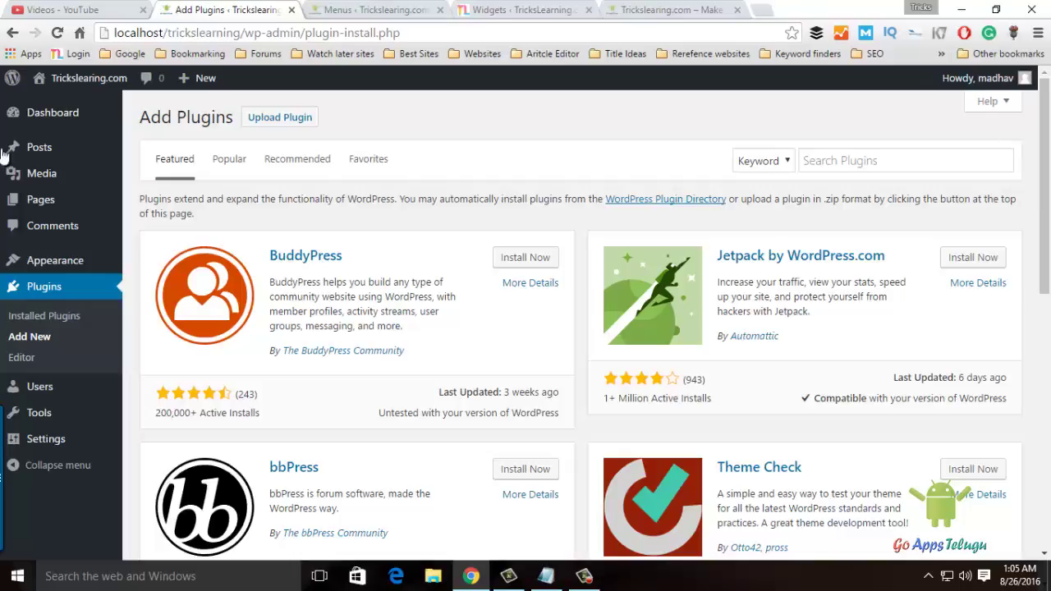
pyautogui.click(57, 318)
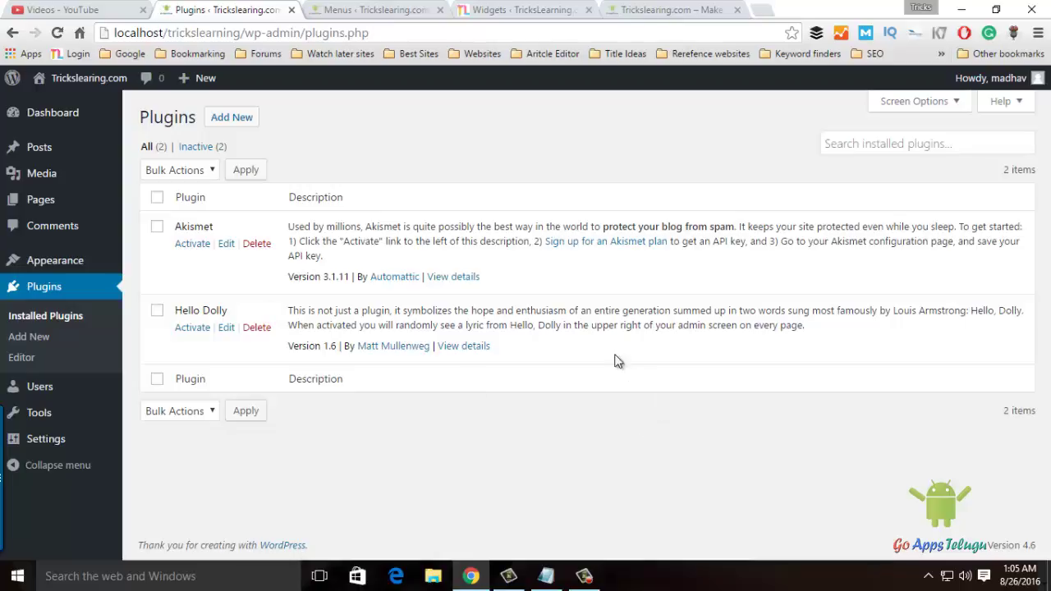
# - Activate Akismet, then return to the Add Plugins page
pyautogui.click(192, 243)
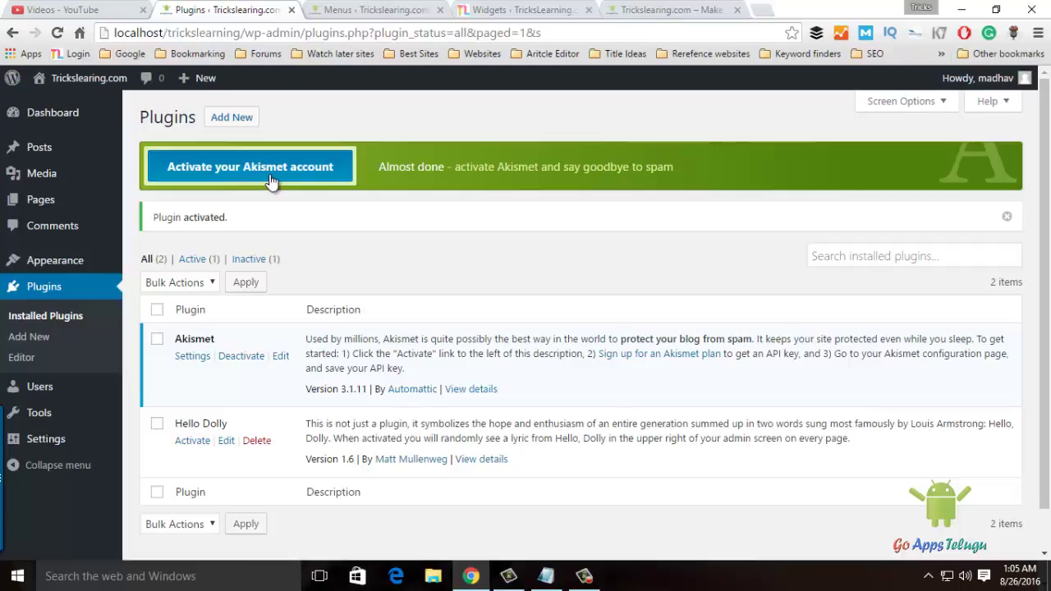
pyautogui.click(33, 339)
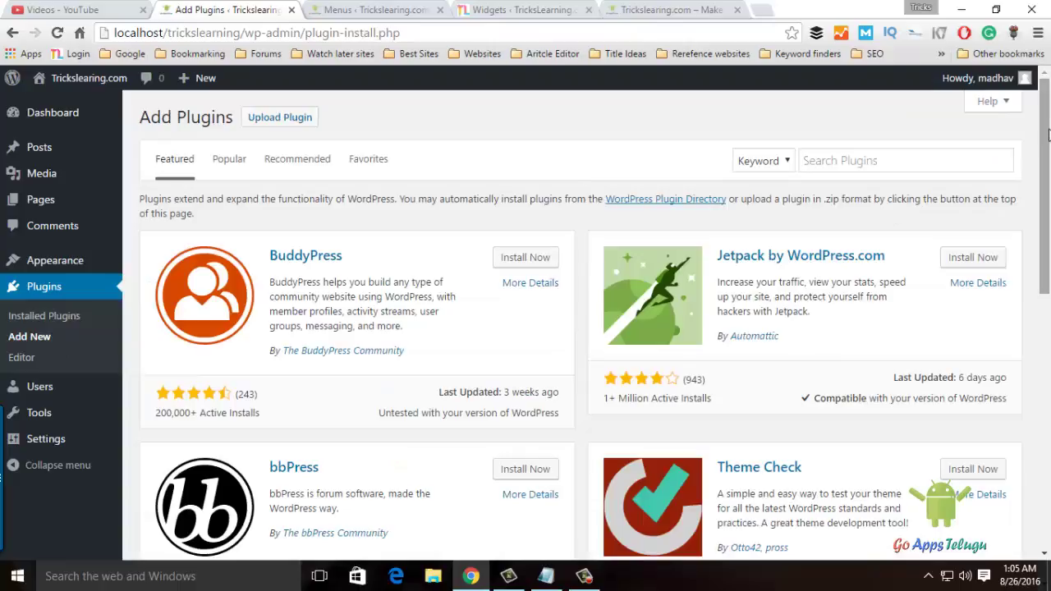
pyautogui.moveTo(1047, 134); pyautogui.dragTo(1047, 75)
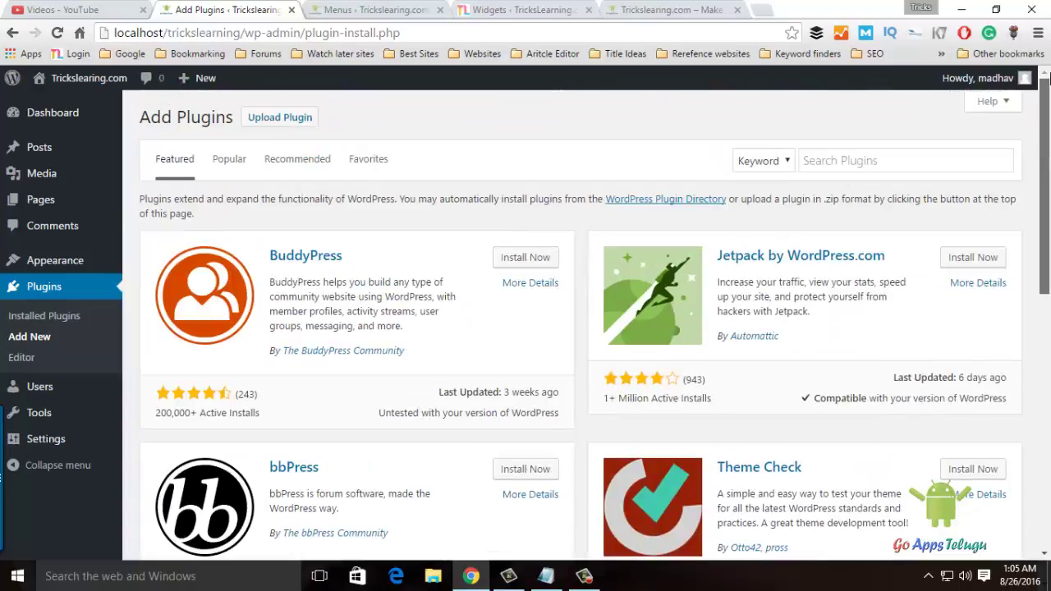
pyautogui.click(854, 162)
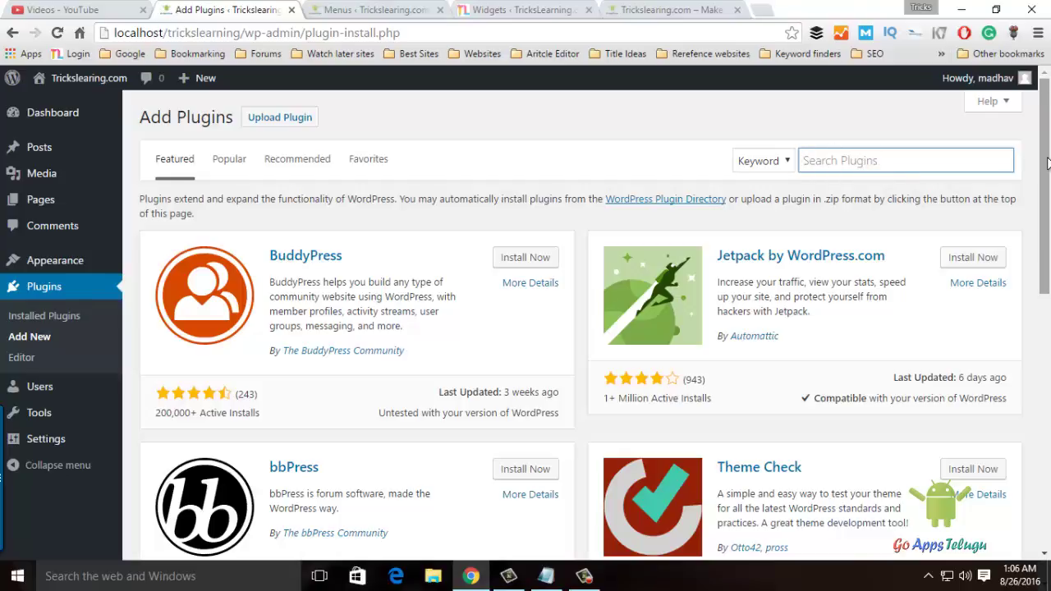
pyautogui.moveTo(1046, 162); pyautogui.dragTo(1046, 465)
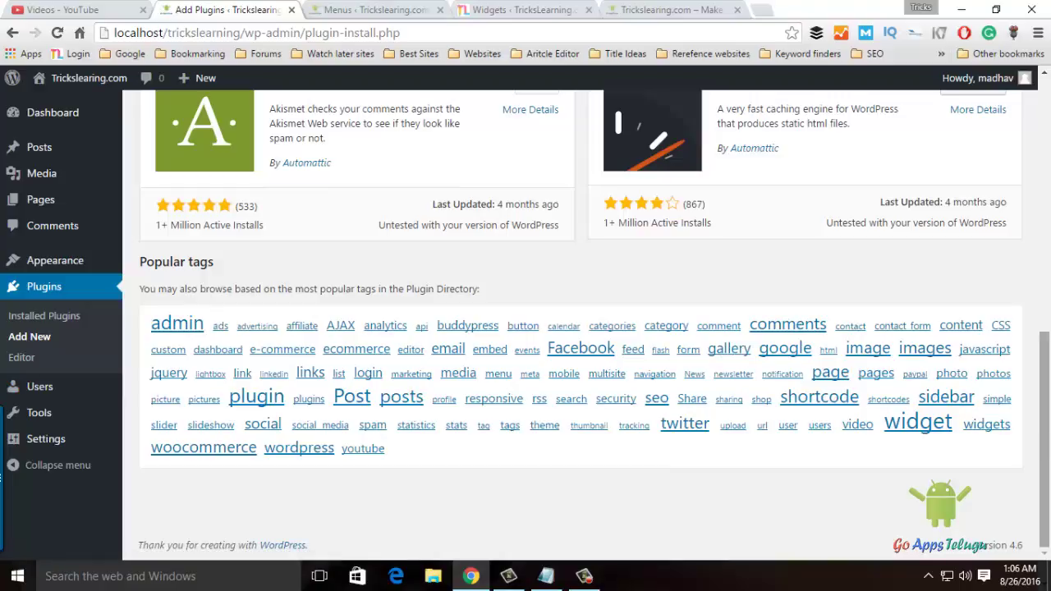
pyautogui.moveTo(1044, 426); pyautogui.dragTo(1044, 187)
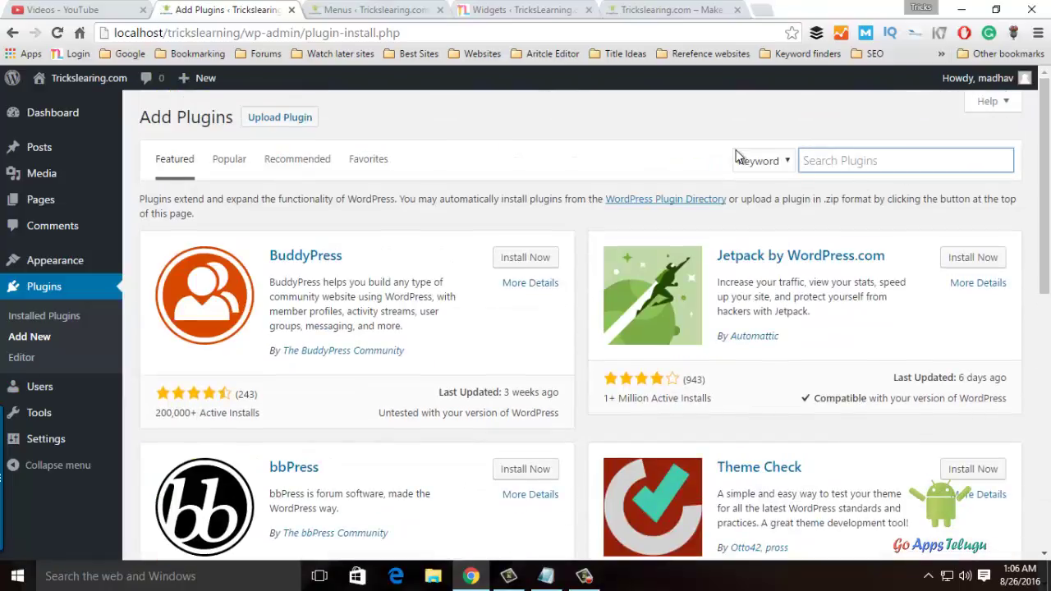
pyautogui.scroll(-1, 968, 188)
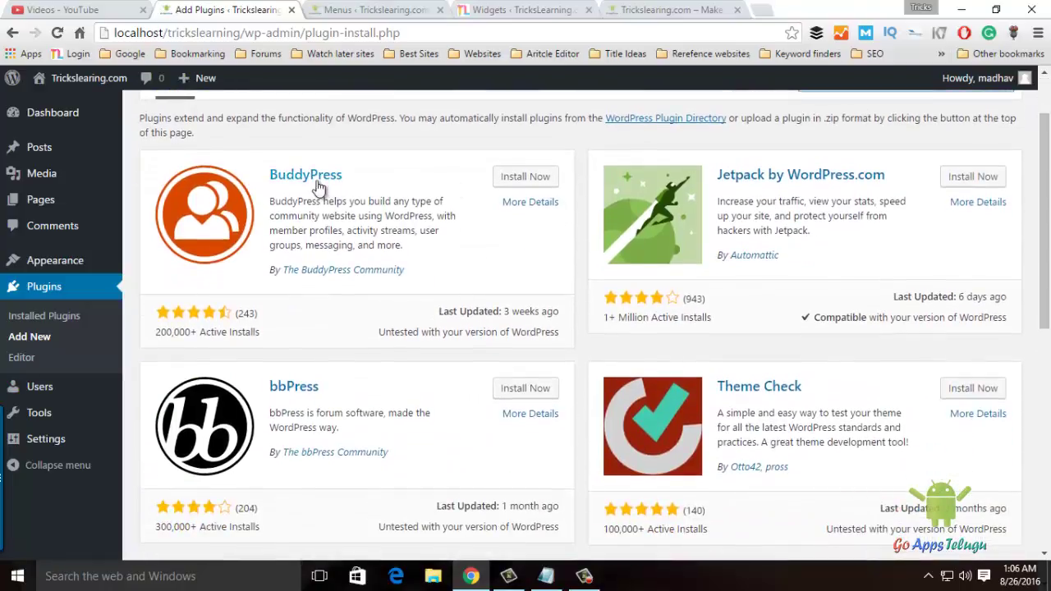
pyautogui.moveTo(1044, 188)
pyautogui.mouseDown()
pyautogui.moveTo(1044, 361)
pyautogui.moveTo(1044, 187)
pyautogui.mouseUp()
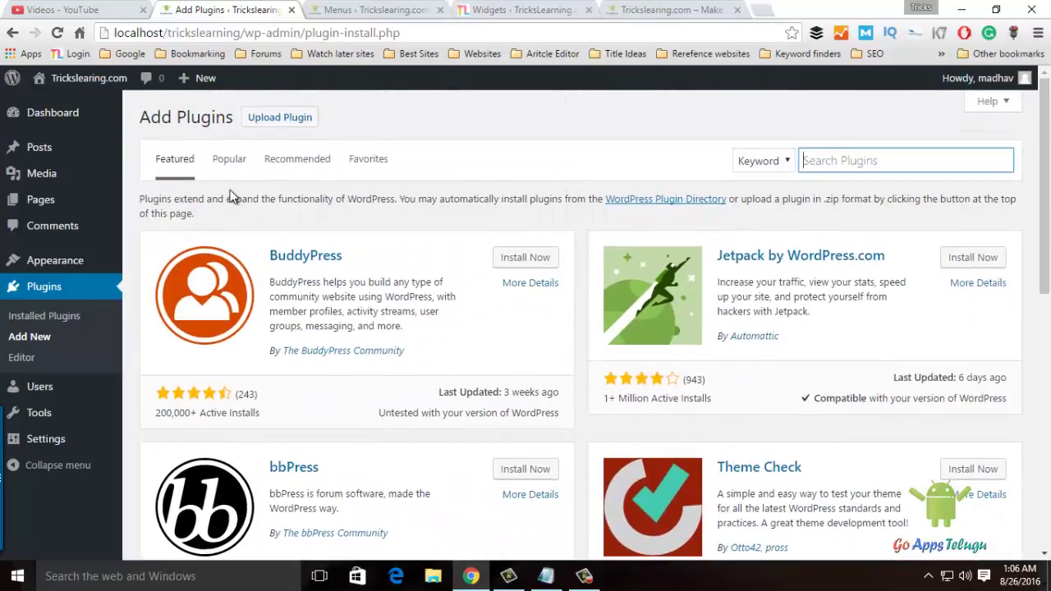
pyautogui.click(236, 167)
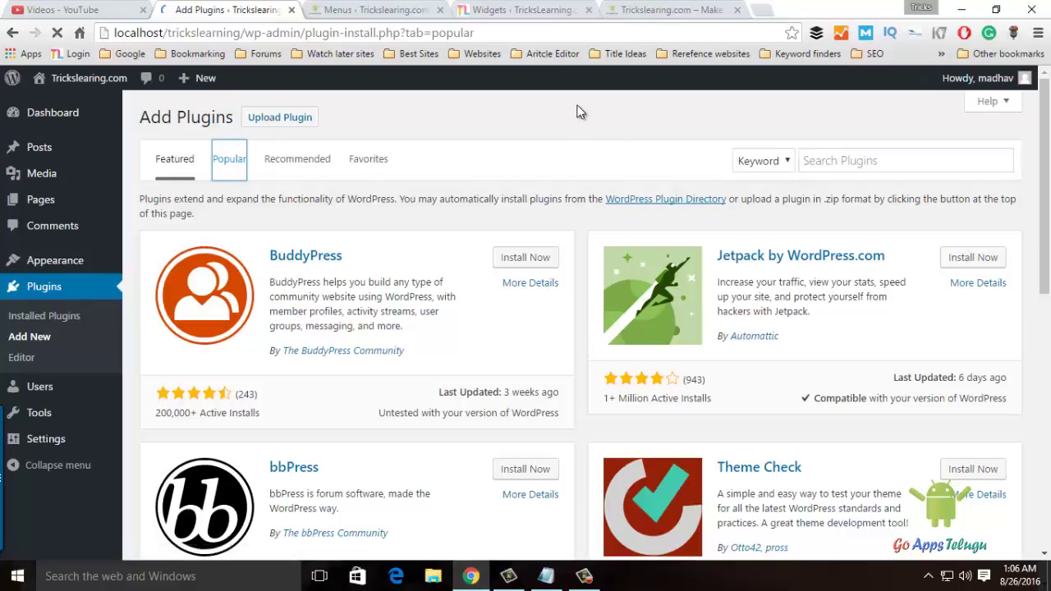
pyautogui.moveTo(1044, 123); pyautogui.dragTo(1044, 529)
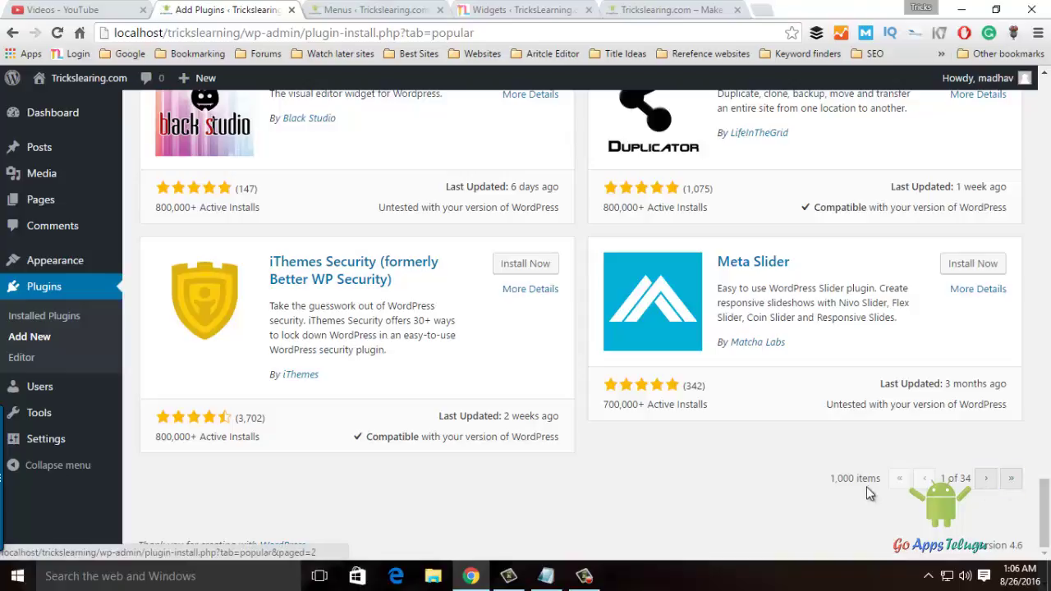
pyautogui.moveTo(1044, 517); pyautogui.dragTo(1047, 120)
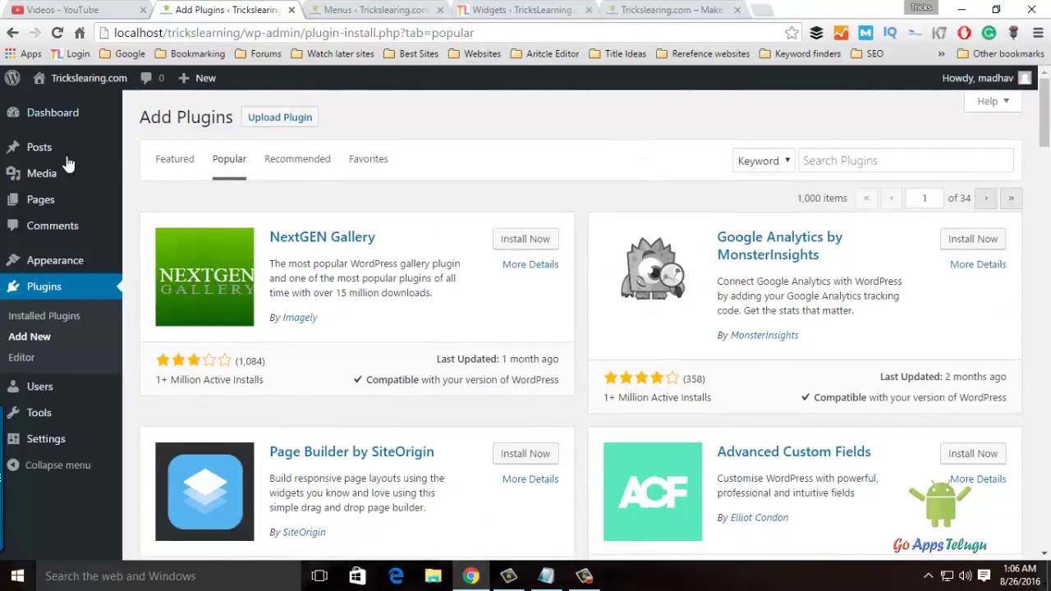
pyautogui.click(172, 161)
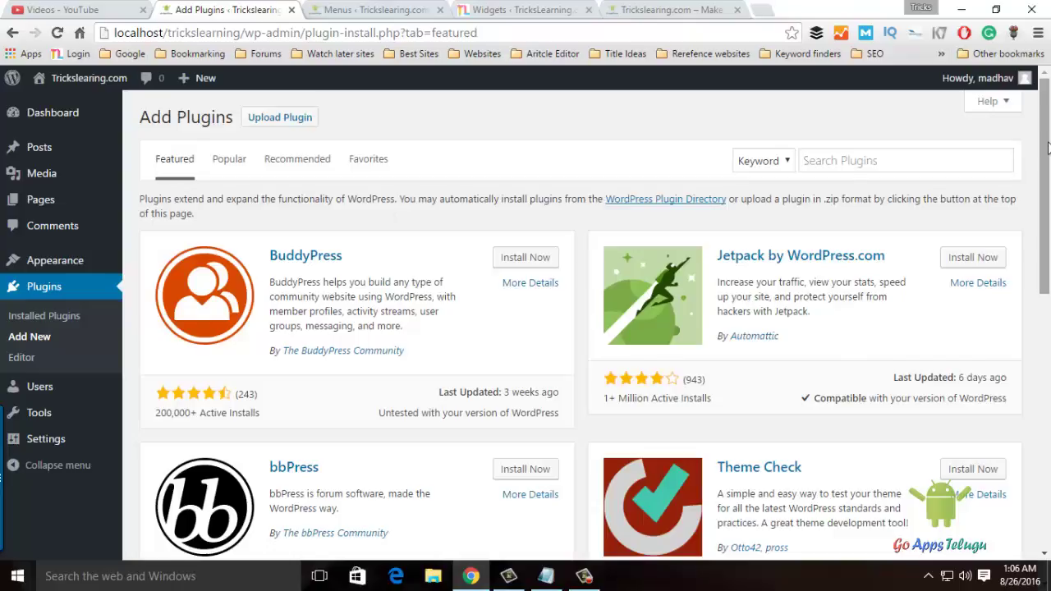
pyautogui.scroll(-1, 1047, 146)
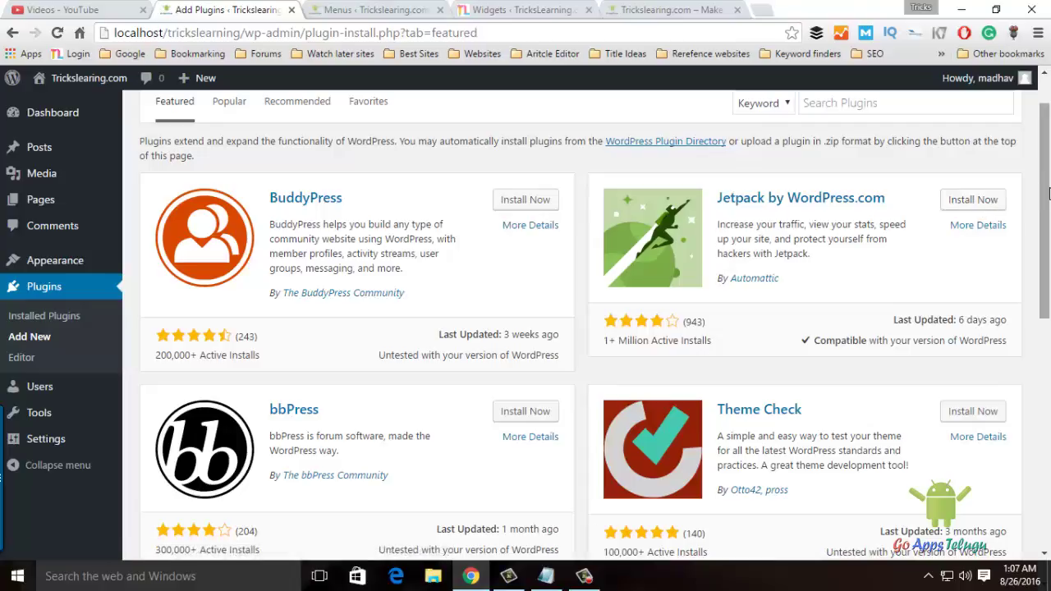
pyautogui.scroll(-2, 1048, 255)
pyautogui.scroll(3, 1048, 255)
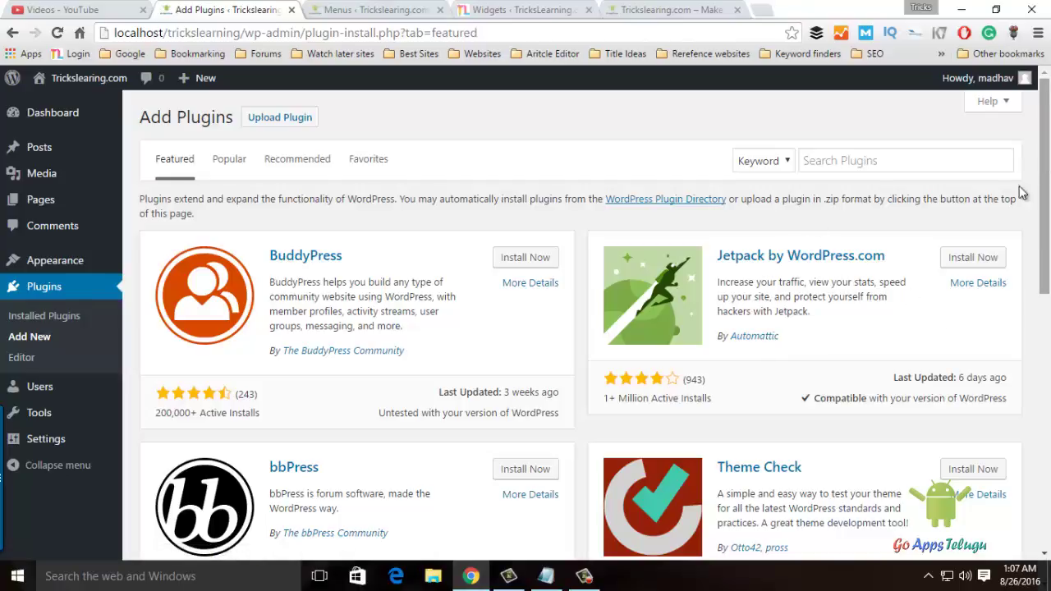
# - Install Jetpack by WordPress.com from its featured card until it offers Activate
pyautogui.click(977, 257)
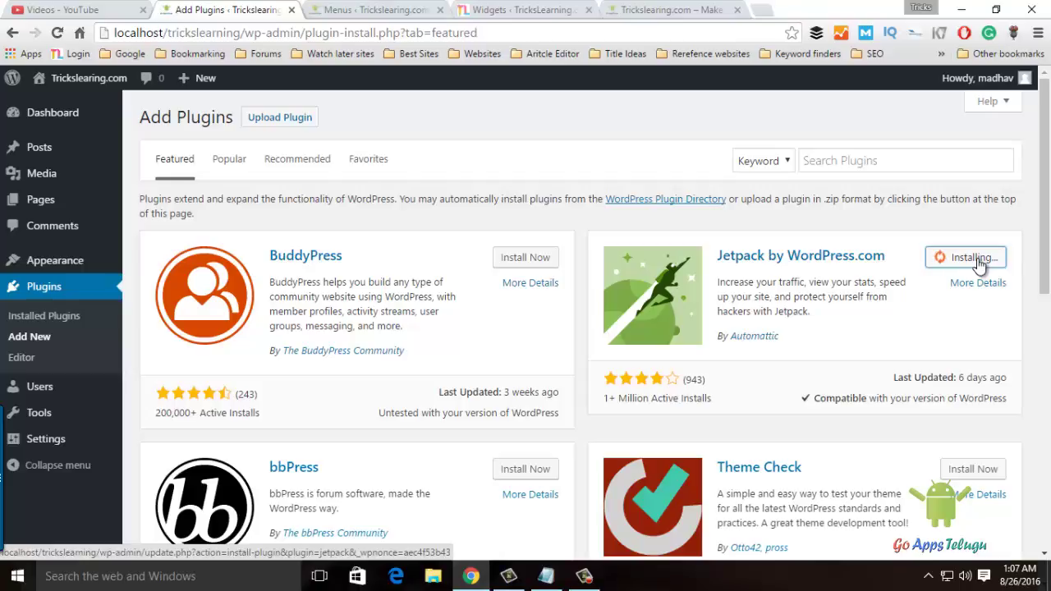
pyautogui.scroll(-2, 1033, 281)
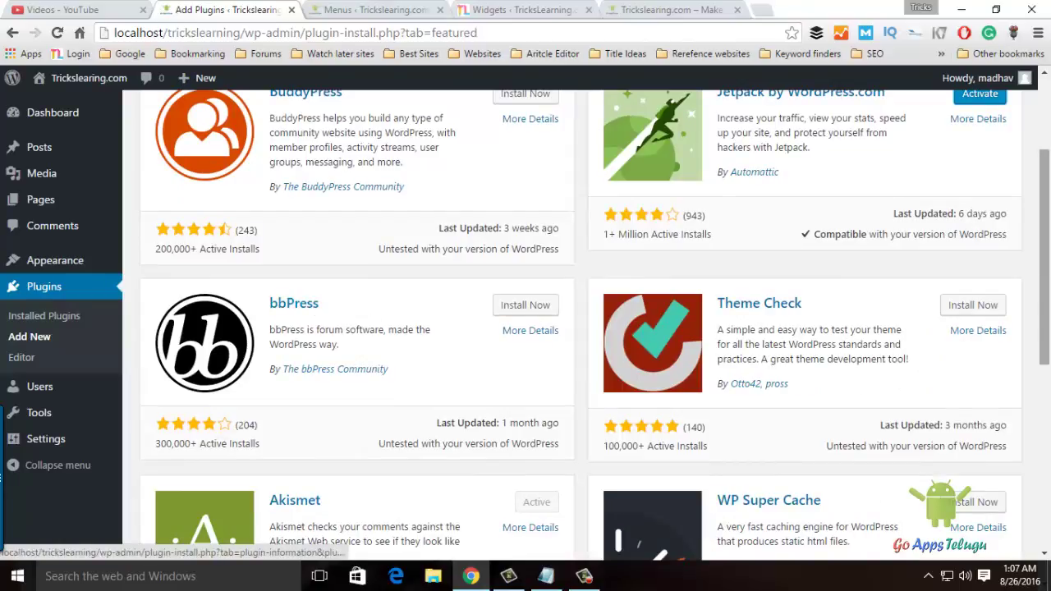
pyautogui.scroll(-2, 1047, 357)
pyautogui.scroll(-2, 1047, 357)
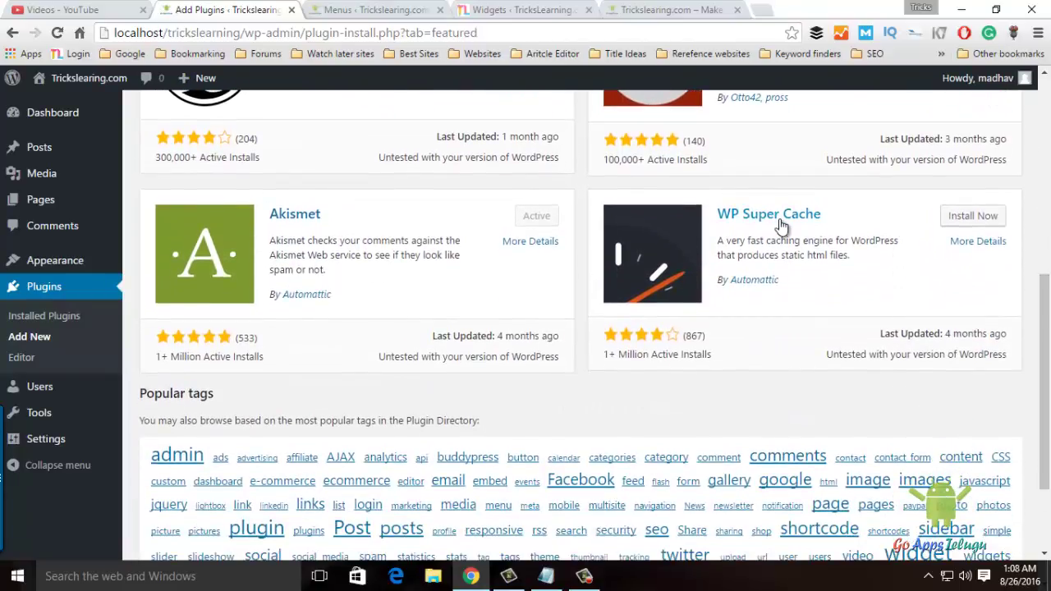
pyautogui.scroll(6, 872, 358)
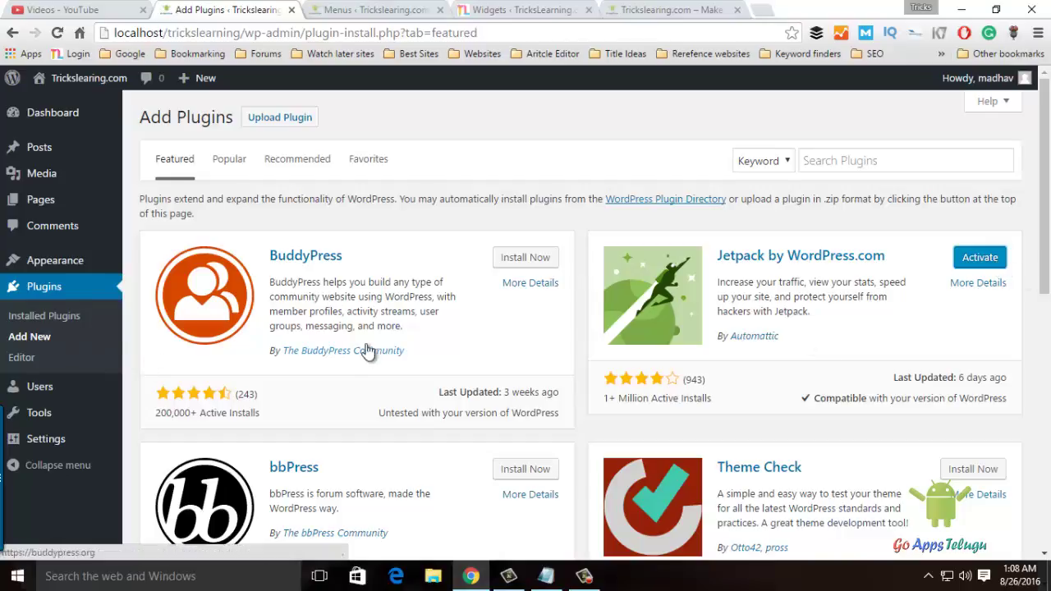
# - Activate Jetpack by WordPress.com from the Installed Plugins list
pyautogui.click(52, 314)
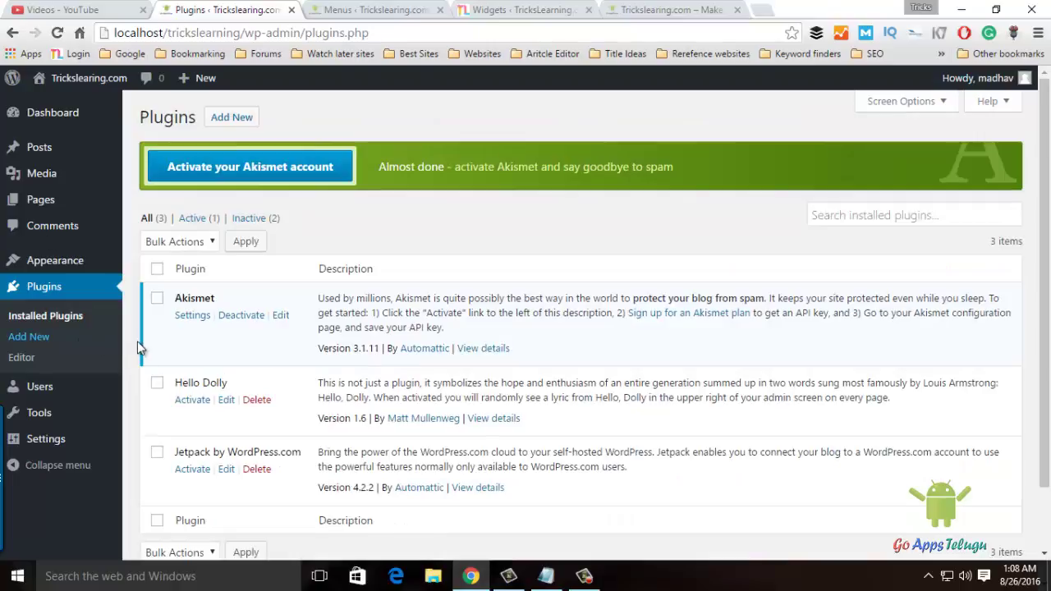
pyautogui.click(203, 469)
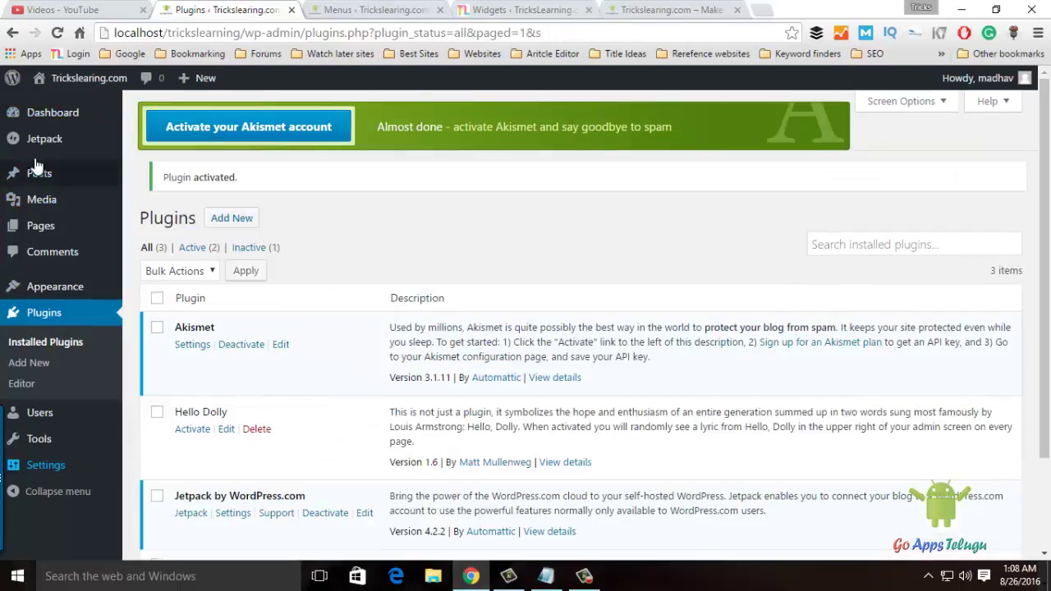
pyautogui.moveTo(40, 143)
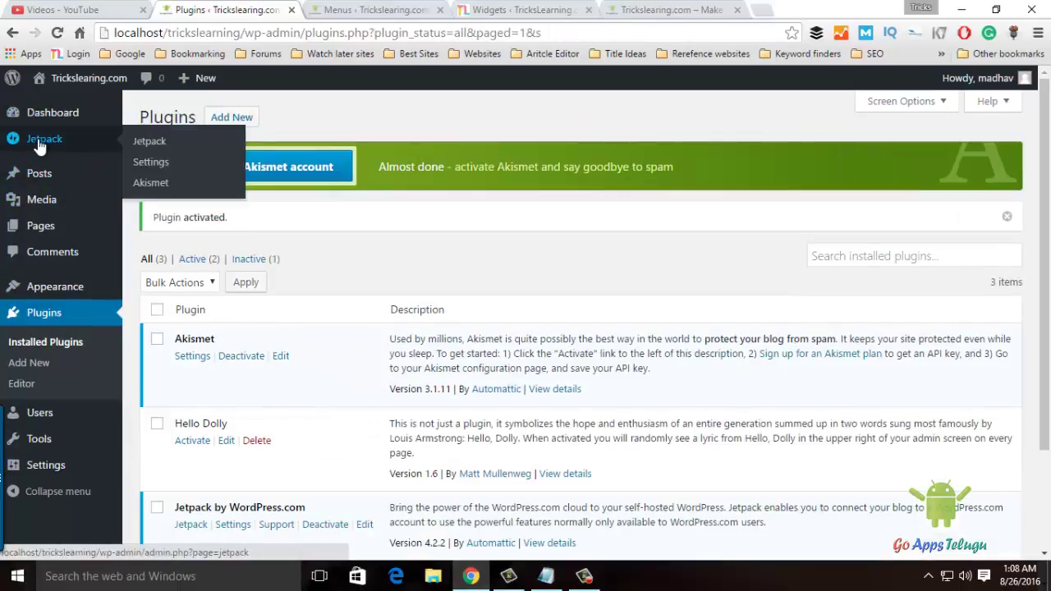
# - Review the Jetpack overview in Development Mode, then go to Jetpack Settings
pyautogui.click(159, 144)
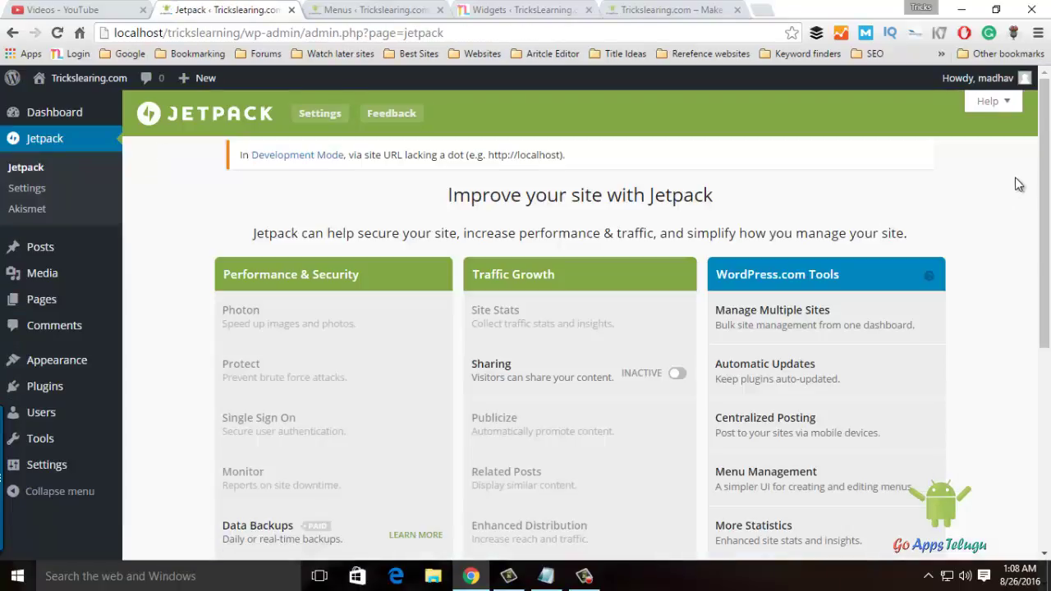
pyautogui.moveTo(1044, 181); pyautogui.dragTo(12, 161)
pyautogui.click(33, 188)
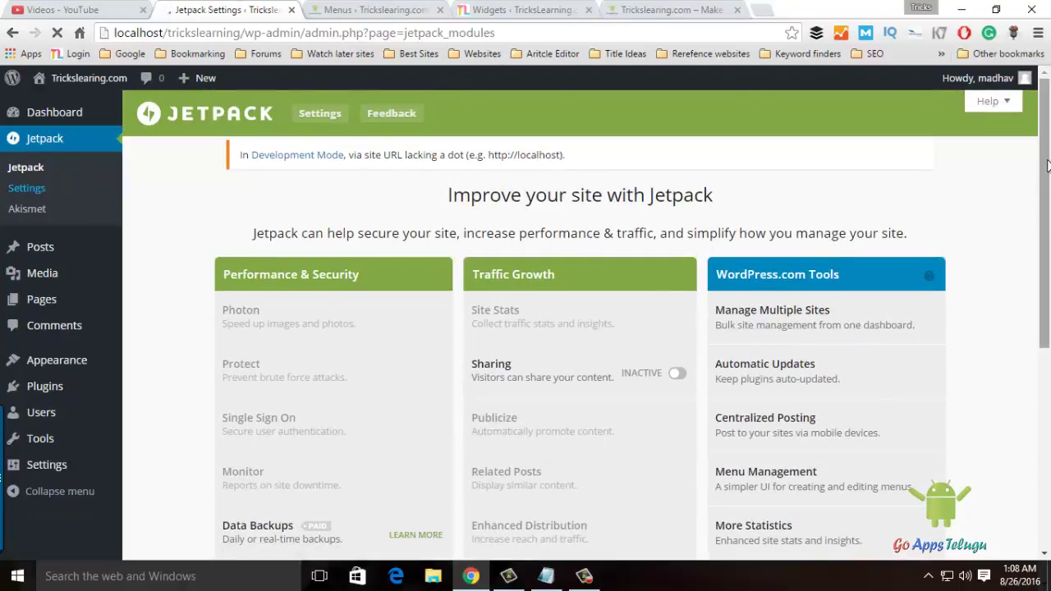
# - Find Contact Form in Jetpack's module list, tick it and activate it
pyautogui.scroll(-2, 172, 197)
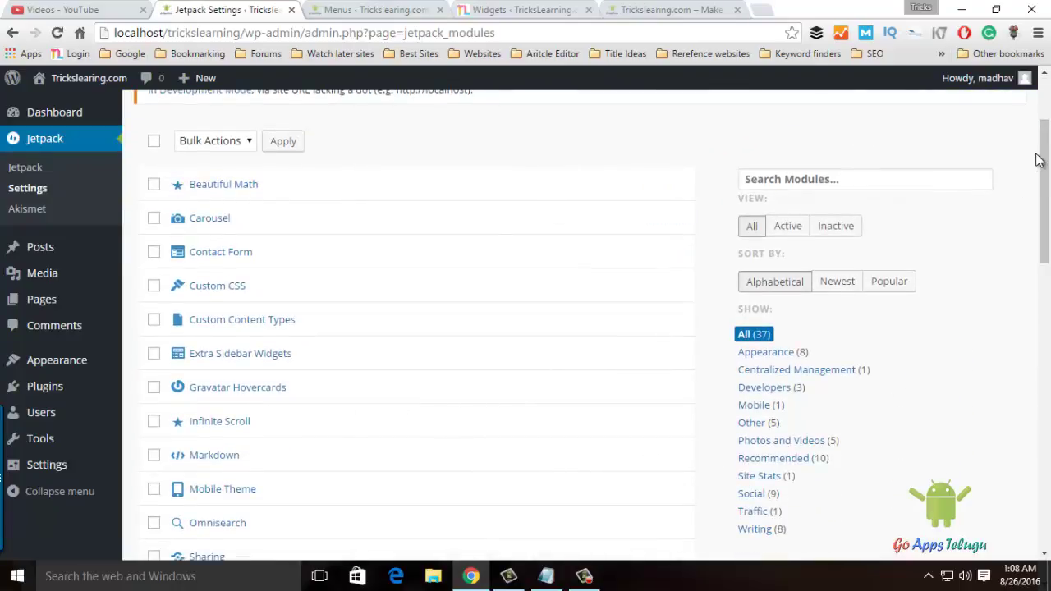
pyautogui.moveTo(1046, 152); pyautogui.dragTo(1048, 94)
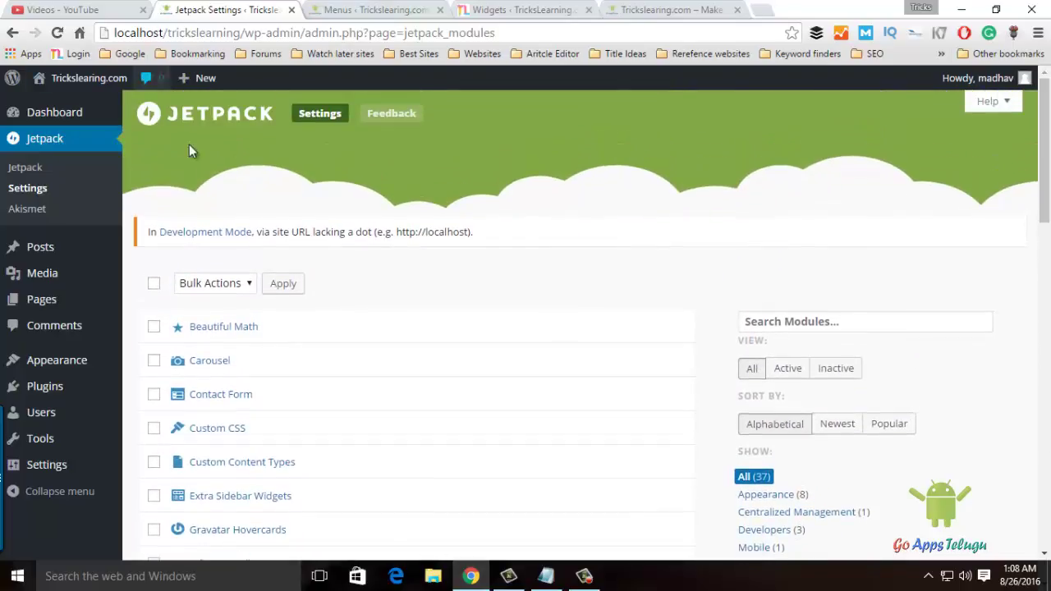
pyautogui.moveTo(1045, 167); pyautogui.dragTo(1045, 236)
pyautogui.click(154, 157)
pyautogui.click(669, 158)
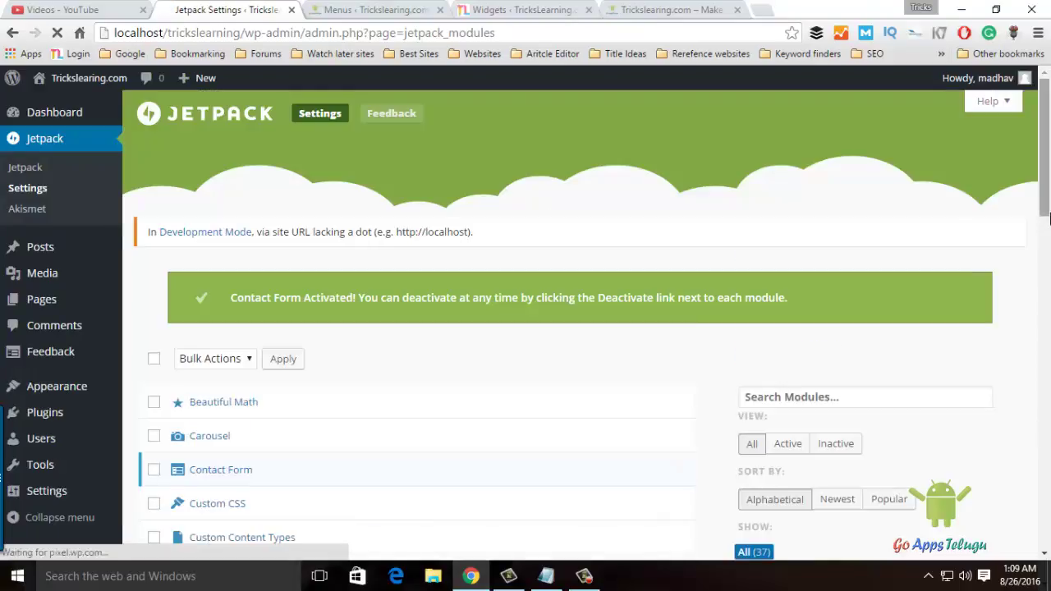
# - Edit the About page from All Pages and add a blank paragraph after its text
pyautogui.moveTo(37, 262)
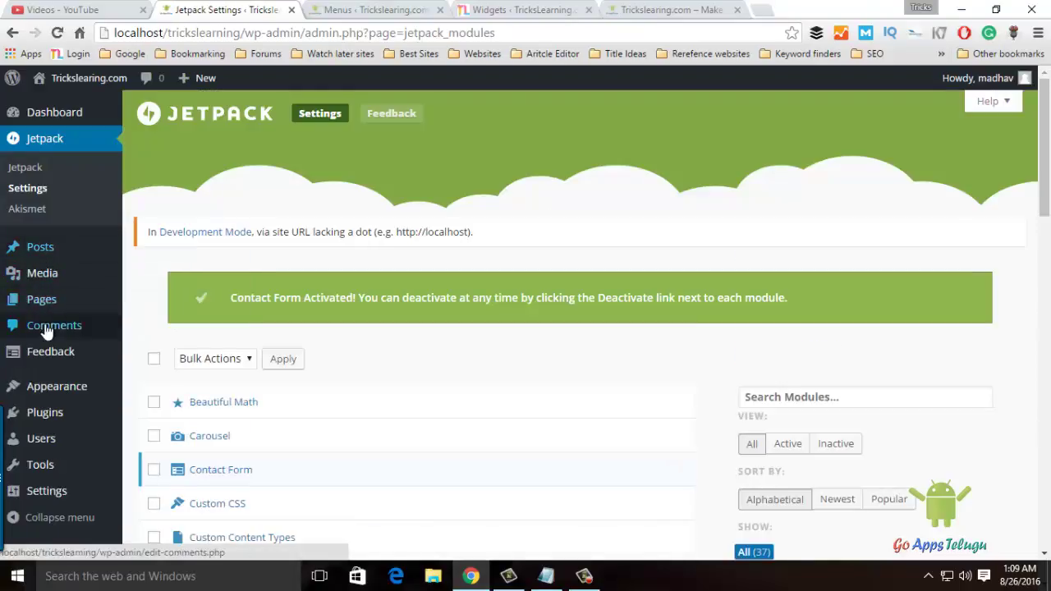
pyautogui.moveTo(51, 299)
pyautogui.click(144, 299)
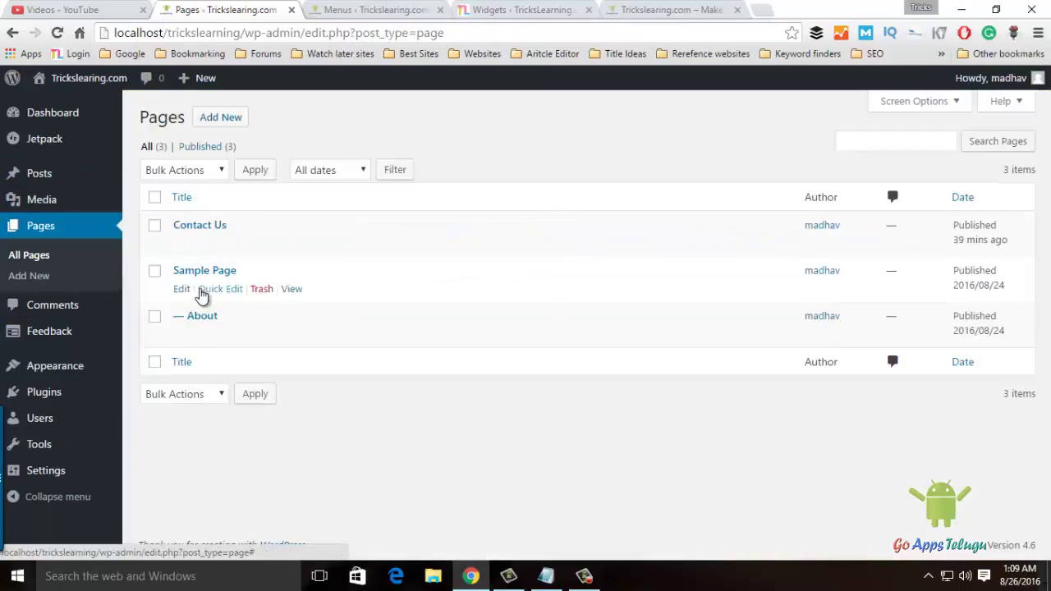
pyautogui.click(181, 334)
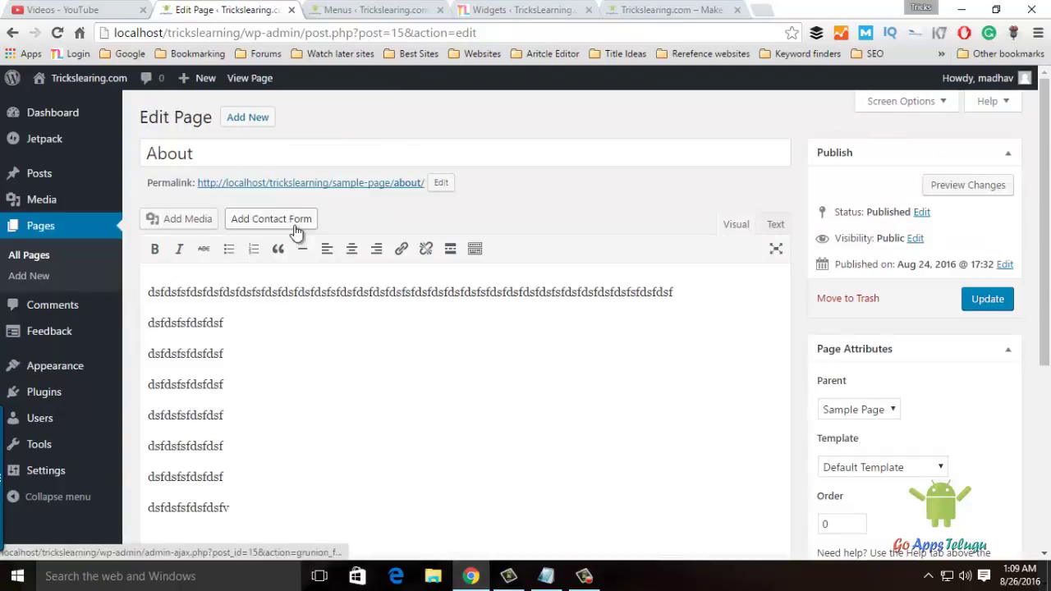
pyautogui.scroll(-1, 1049, 226)
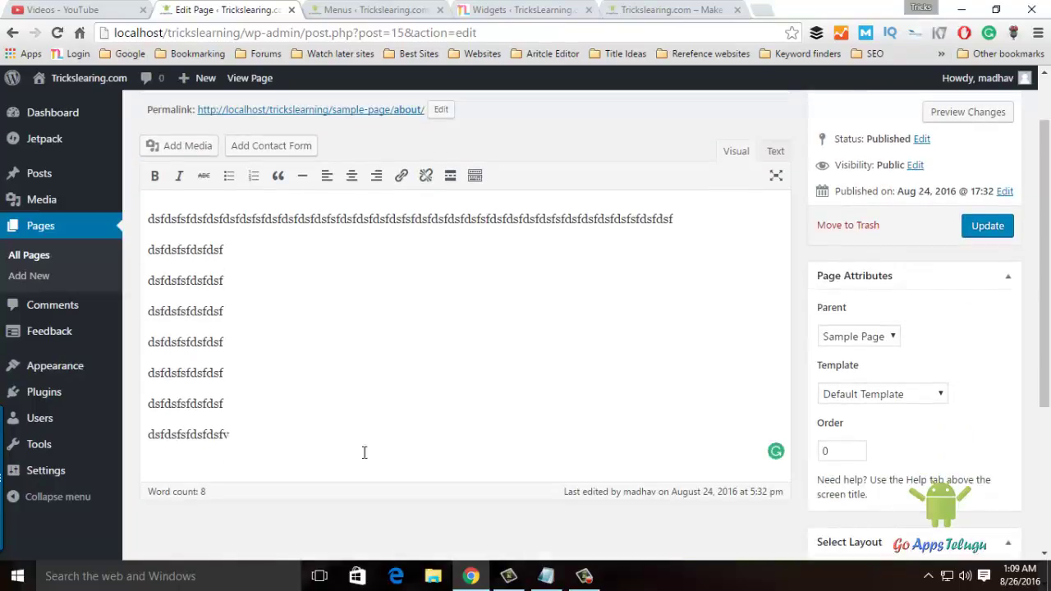
pyautogui.press('Return')
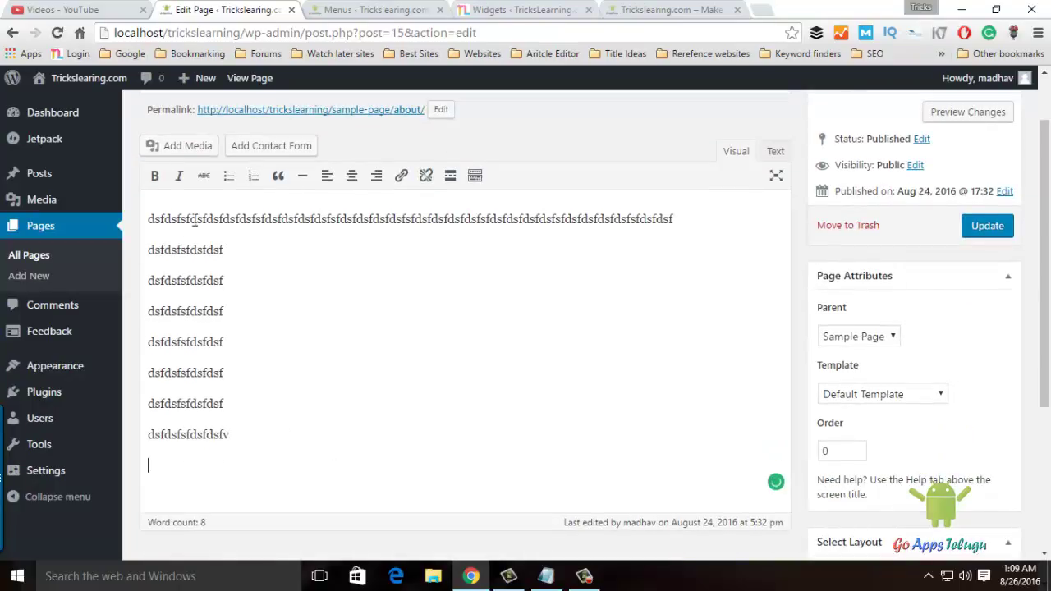
# - Insert a Name/Email/Website/Comment contact form notifying the author's email address
pyautogui.click(283, 152)
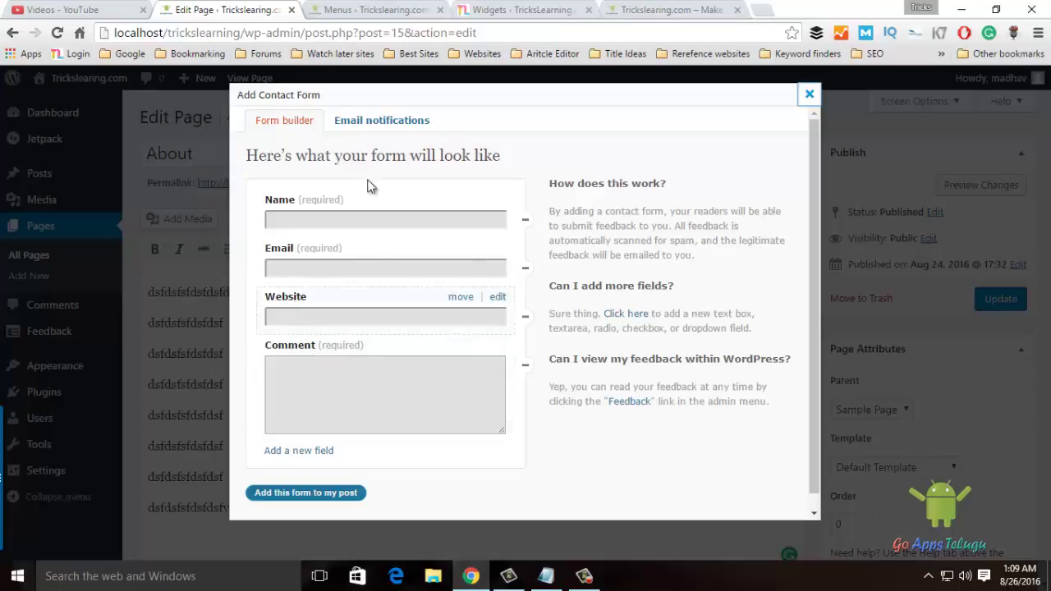
pyautogui.click(382, 124)
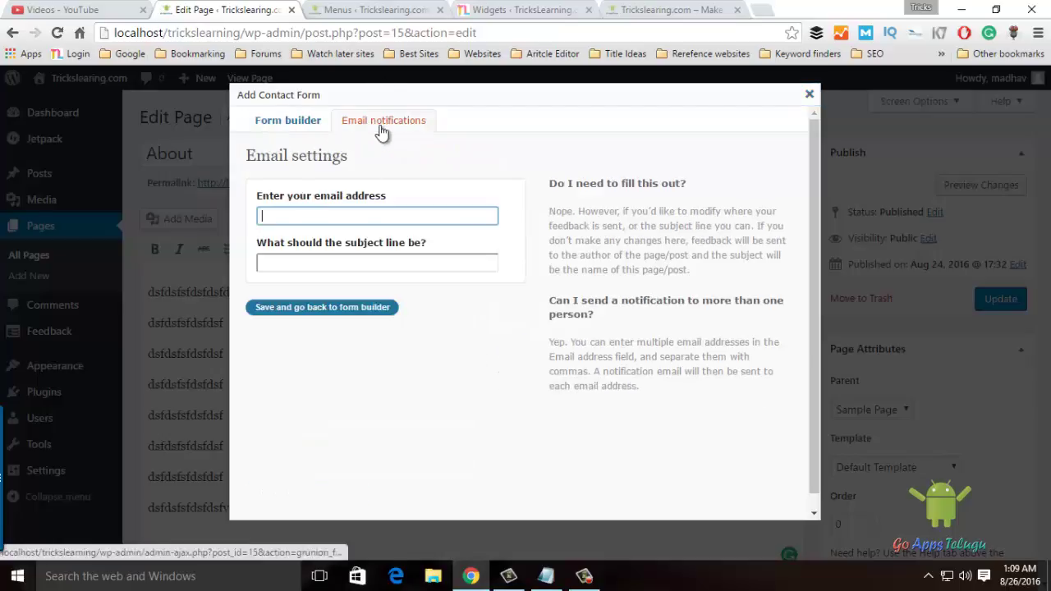
pyautogui.click(278, 125)
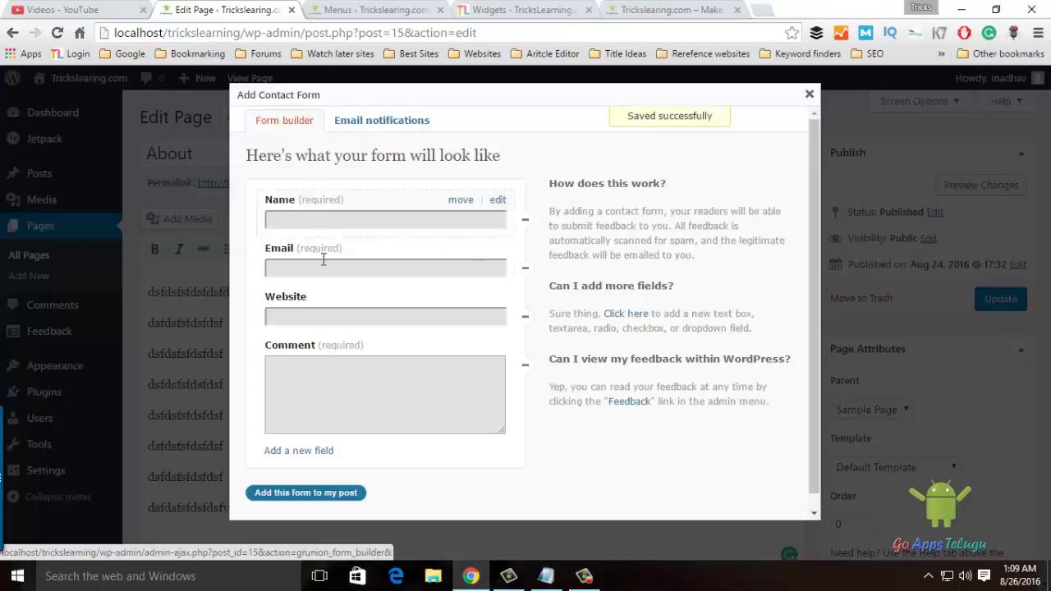
pyautogui.click(381, 120)
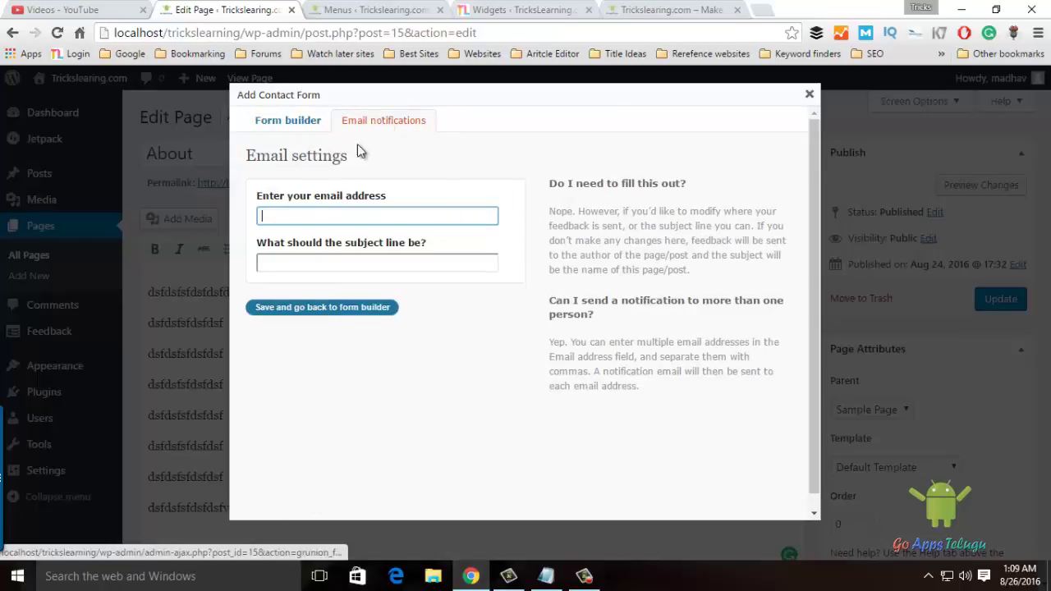
pyautogui.click(349, 218)
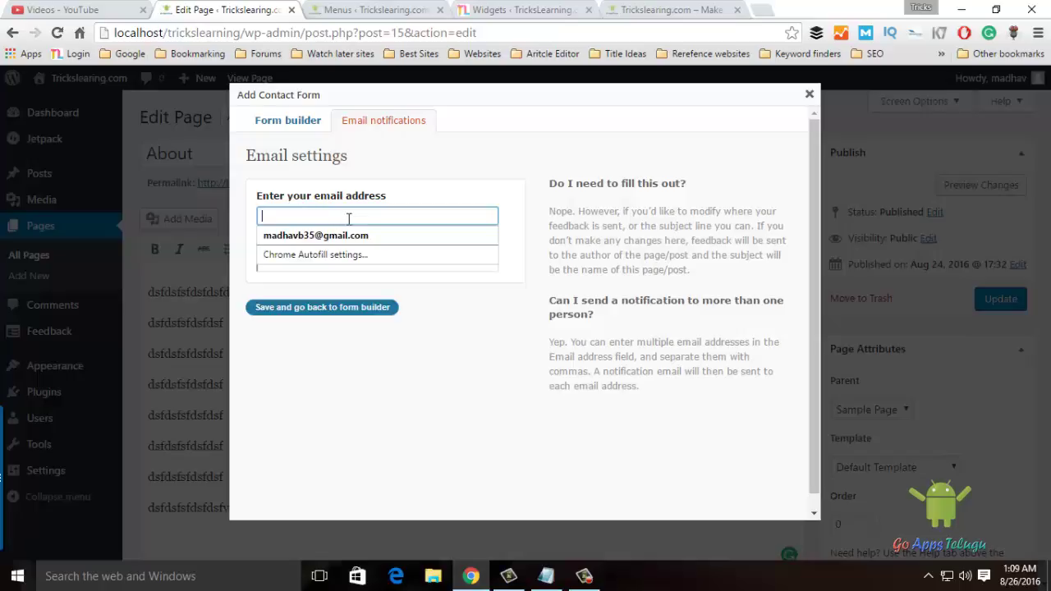
pyautogui.click(348, 234)
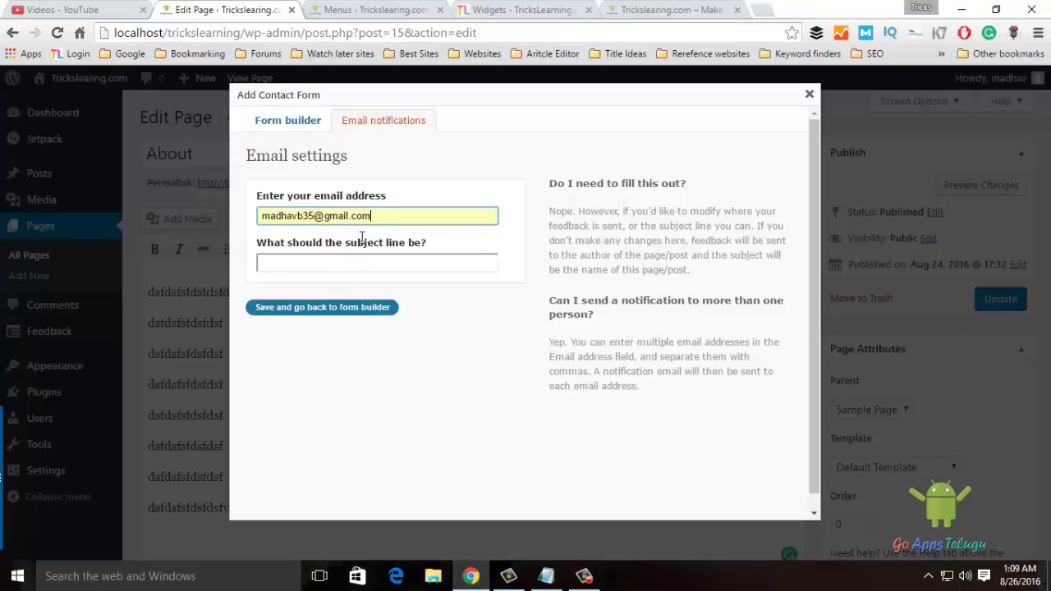
pyautogui.click(283, 123)
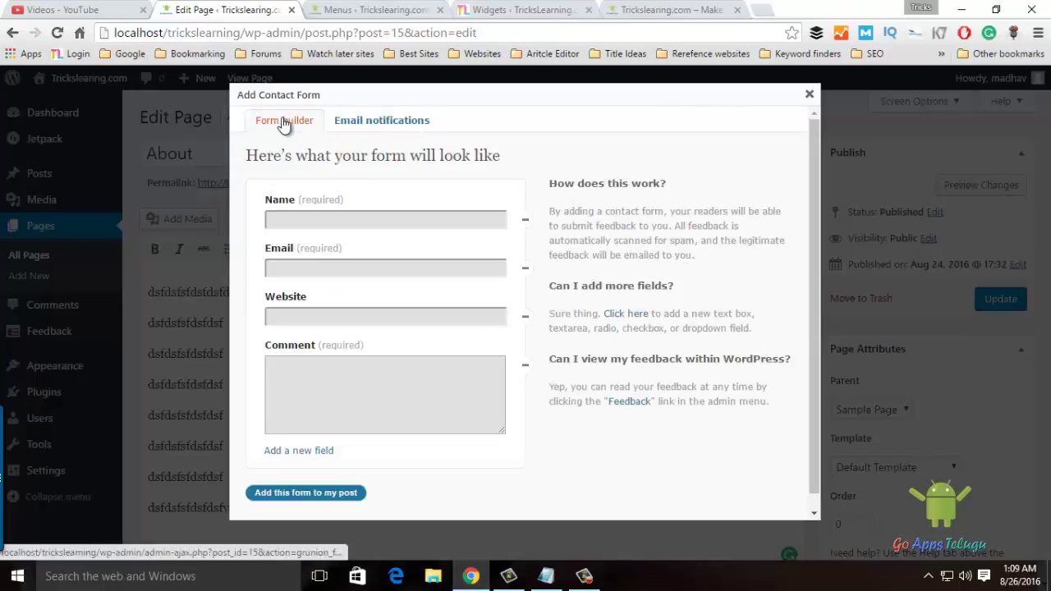
pyautogui.click(311, 492)
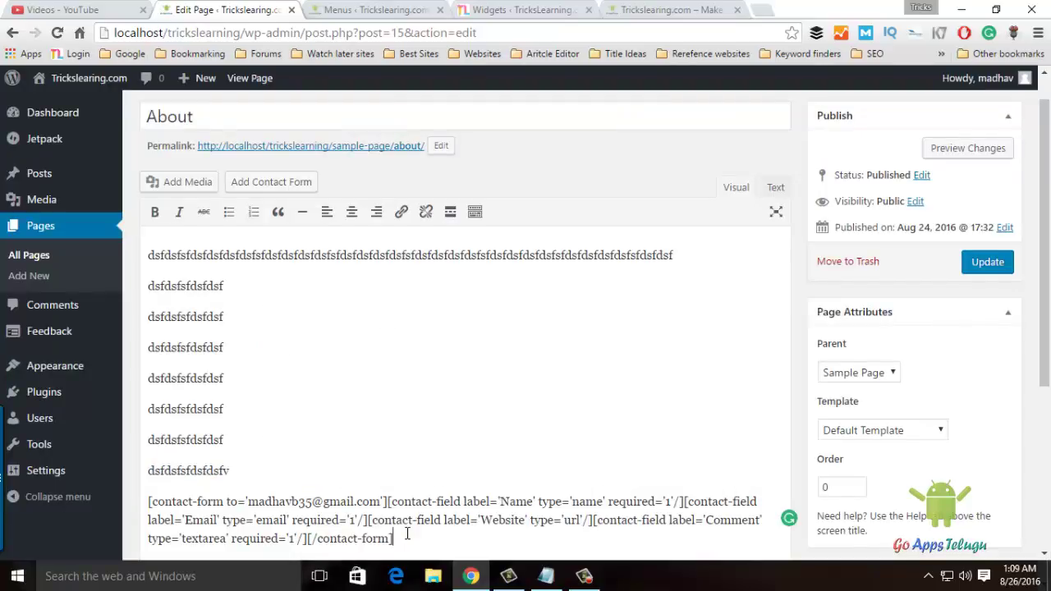
# - Update the About page with its contact-form shortcode and view it live
pyautogui.scroll(-1, 396, 519)
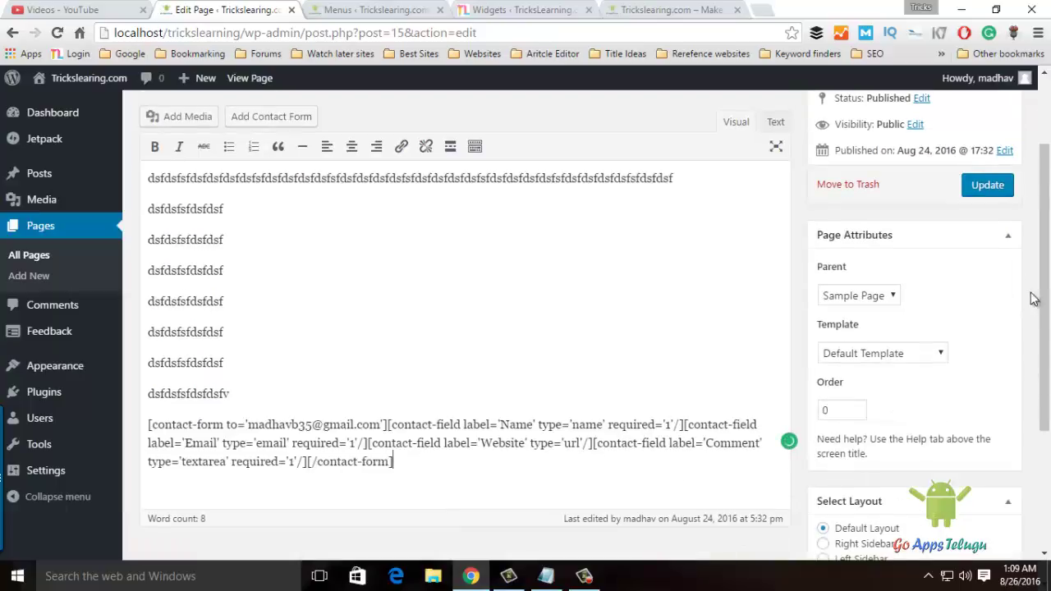
pyautogui.click(989, 188)
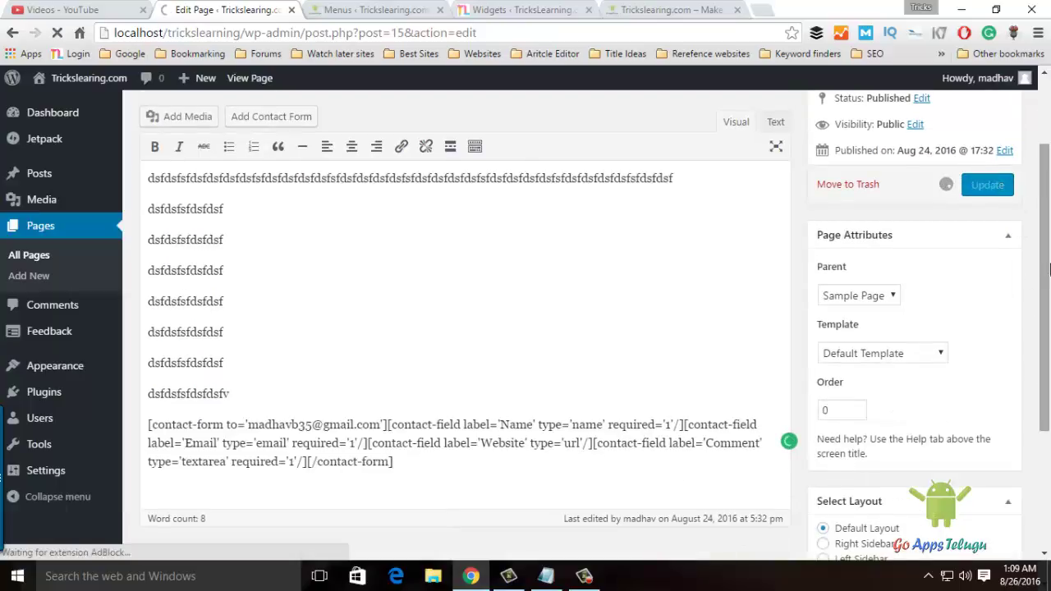
pyautogui.scroll(2, 1049, 156)
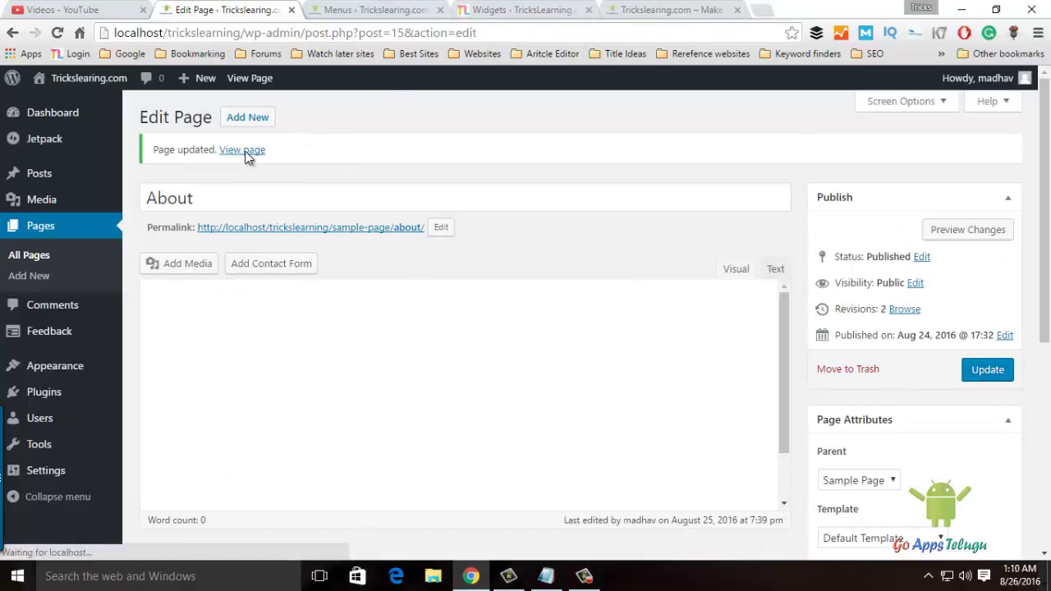
pyautogui.click(245, 151)
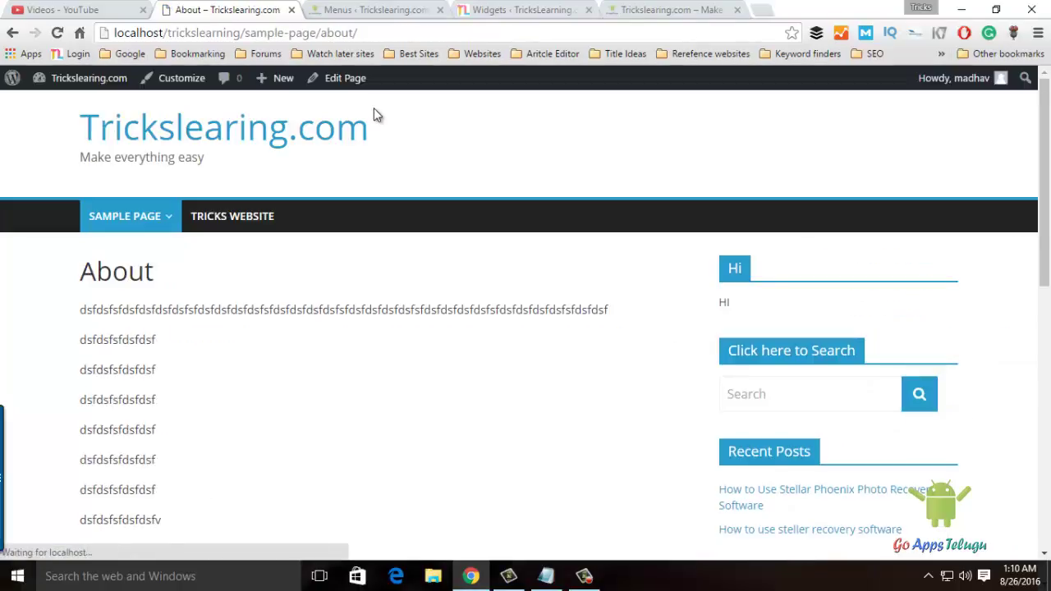
# - Try the live form's Name, Email, Website and Comment fields on the About page
pyautogui.scroll(-5, 1047, 112)
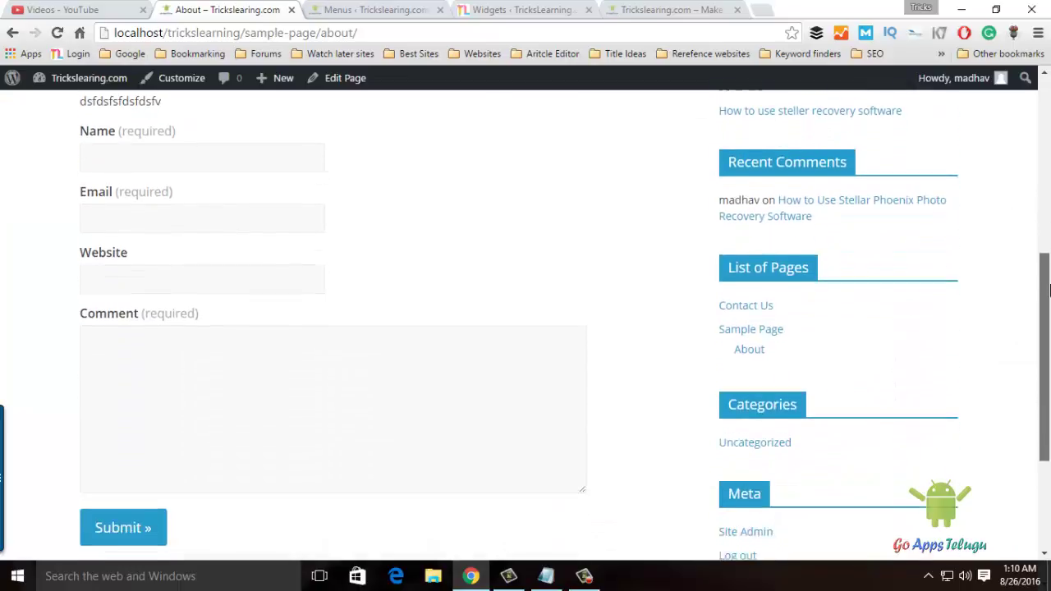
pyautogui.click(107, 151)
pyautogui.click(111, 222)
pyautogui.click(106, 282)
pyautogui.click(99, 369)
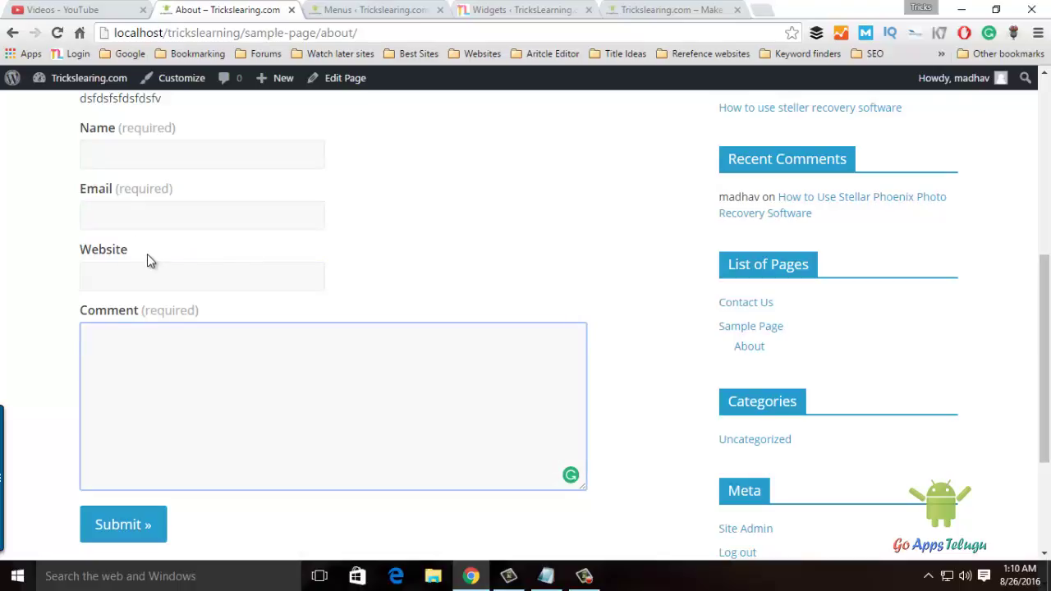
pyautogui.moveTo(1047, 283); pyautogui.dragTo(1048, 236)
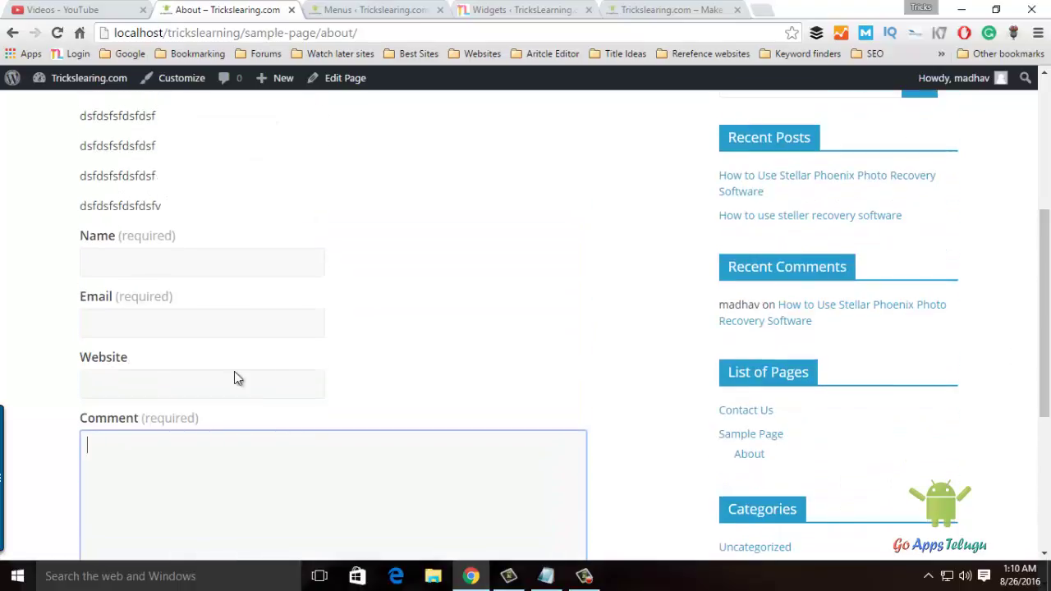
pyautogui.scroll(-3, 235, 370)
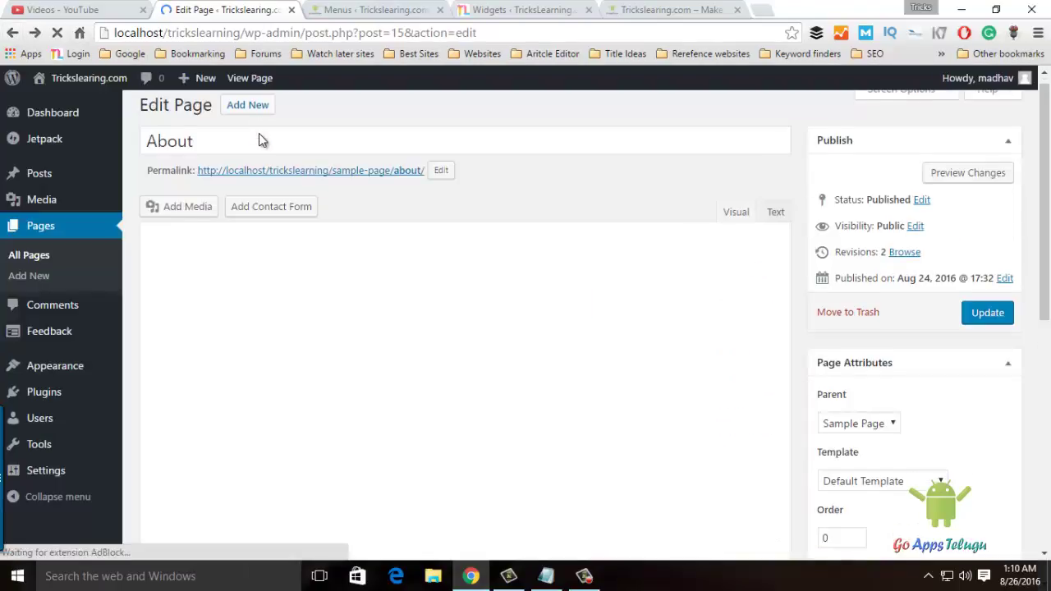
# - Scroll down and briefly select the contact-form shortcode in the About page editor
pyautogui.moveTo(1047, 228); pyautogui.dragTo(1047, 339)
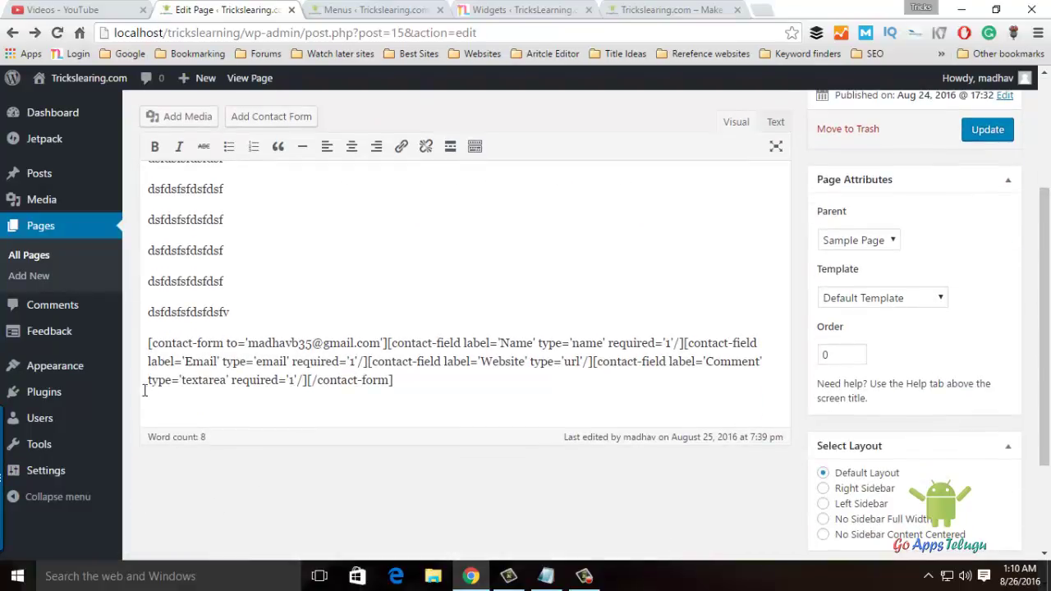
pyautogui.moveTo(148, 343); pyautogui.dragTo(385, 381)
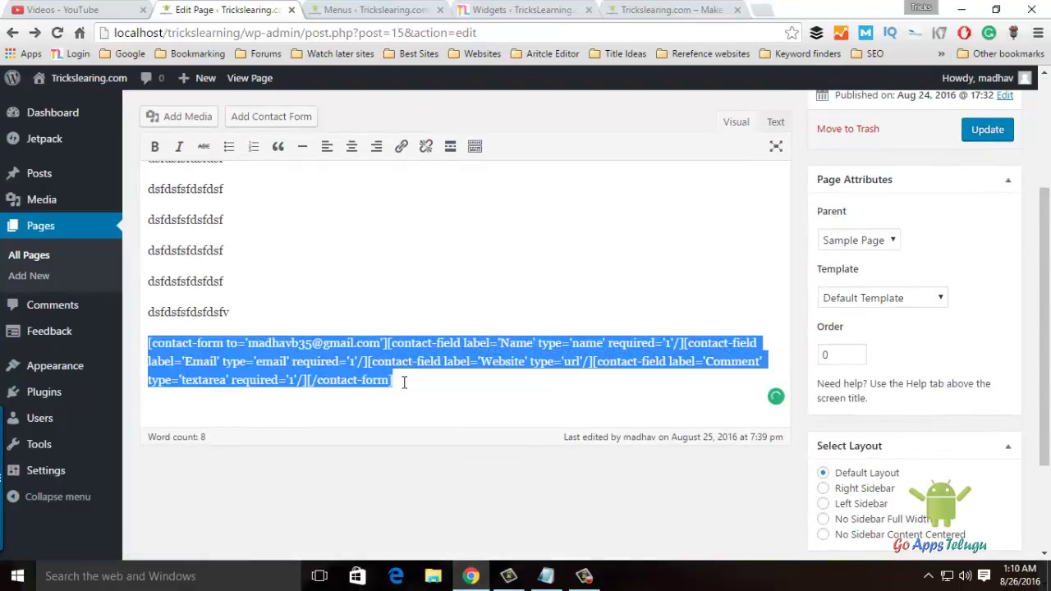
pyautogui.click(424, 381)
# - Go to Jetpack Settings and scroll through its 37 modules, including Contact Form
pyautogui.moveTo(1049, 349); pyautogui.dragTo(424, 112)
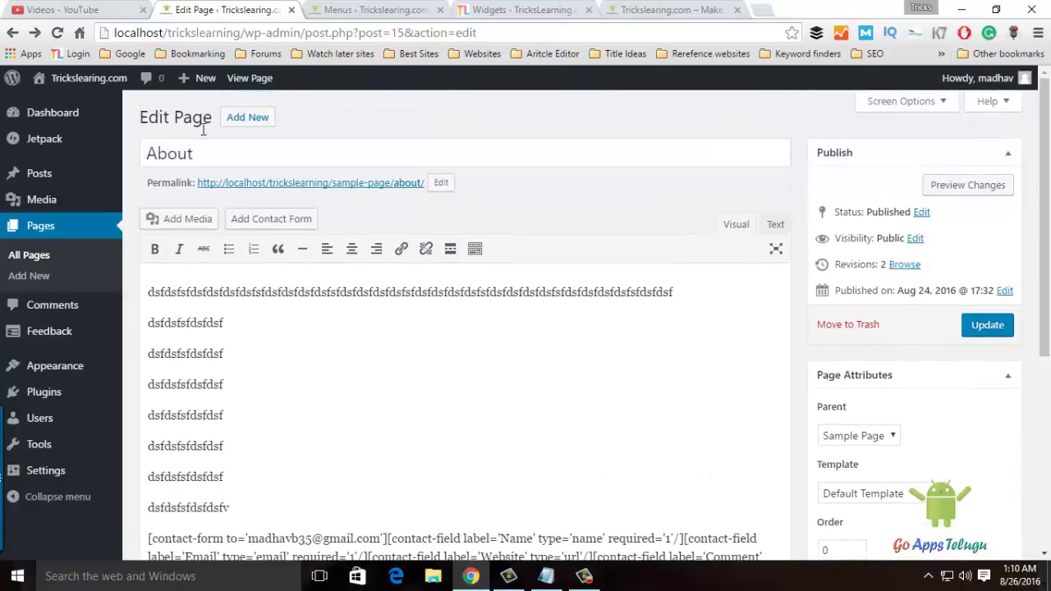
pyautogui.moveTo(74, 144)
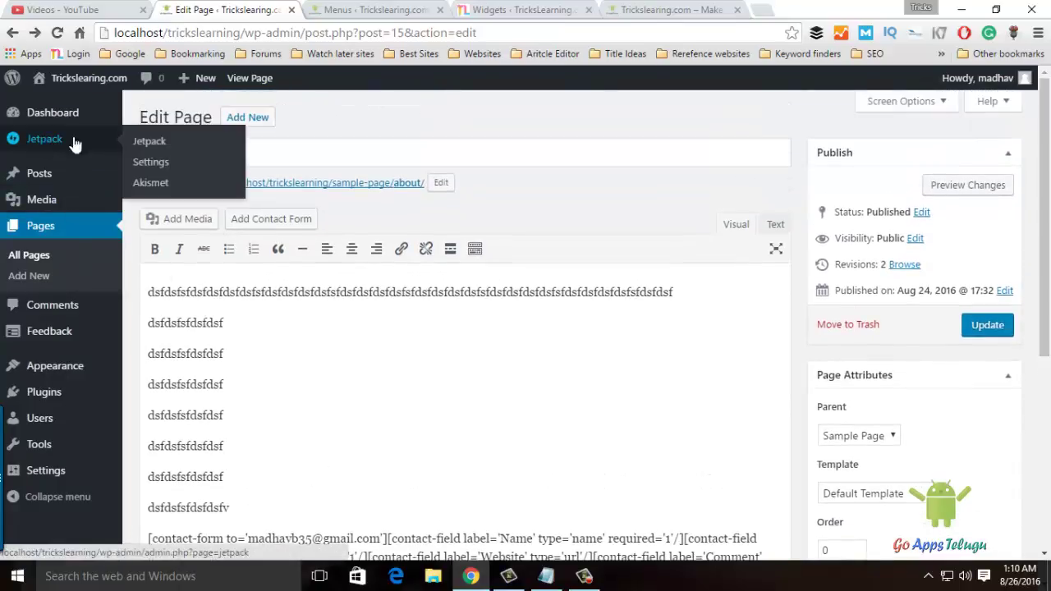
pyautogui.click(146, 164)
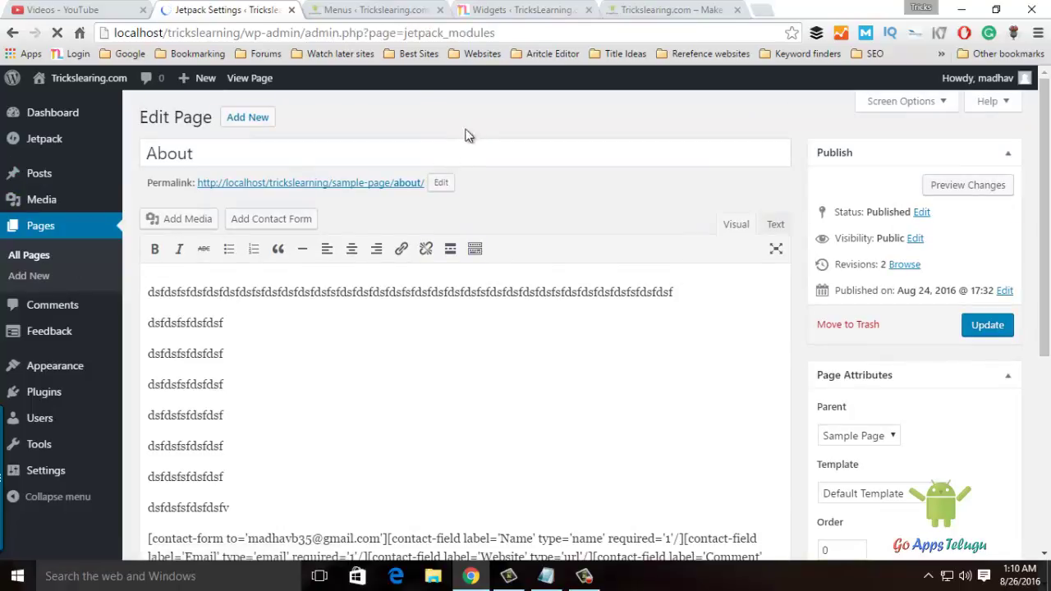
pyautogui.moveTo(1049, 134); pyautogui.dragTo(1039, 160)
# - Go to Plugins > Add New and scroll down past the featured plugins to the Popular tags list
pyautogui.moveTo(93, 421)
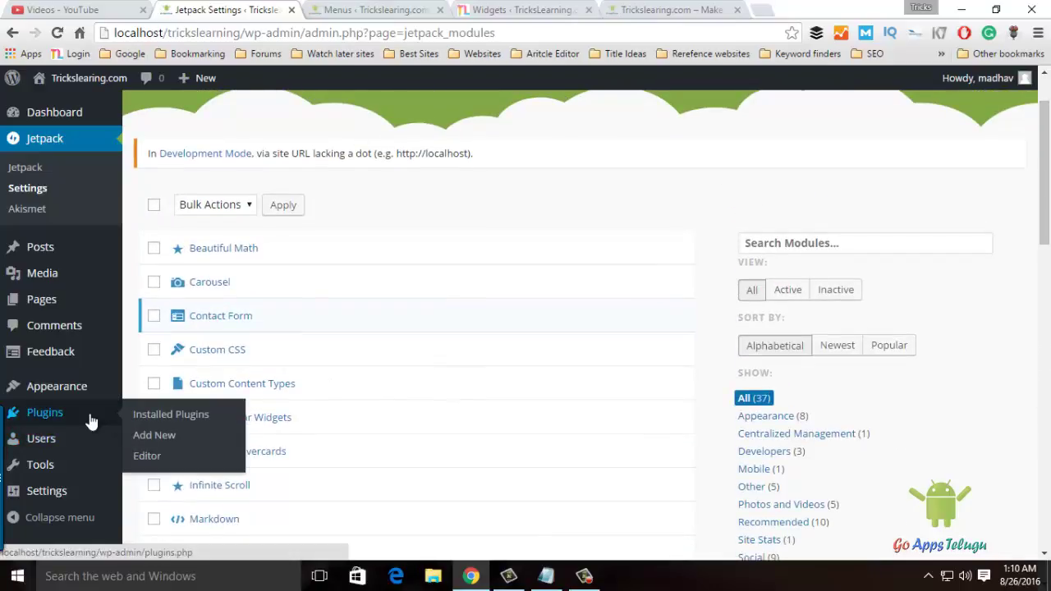
pyautogui.click(164, 436)
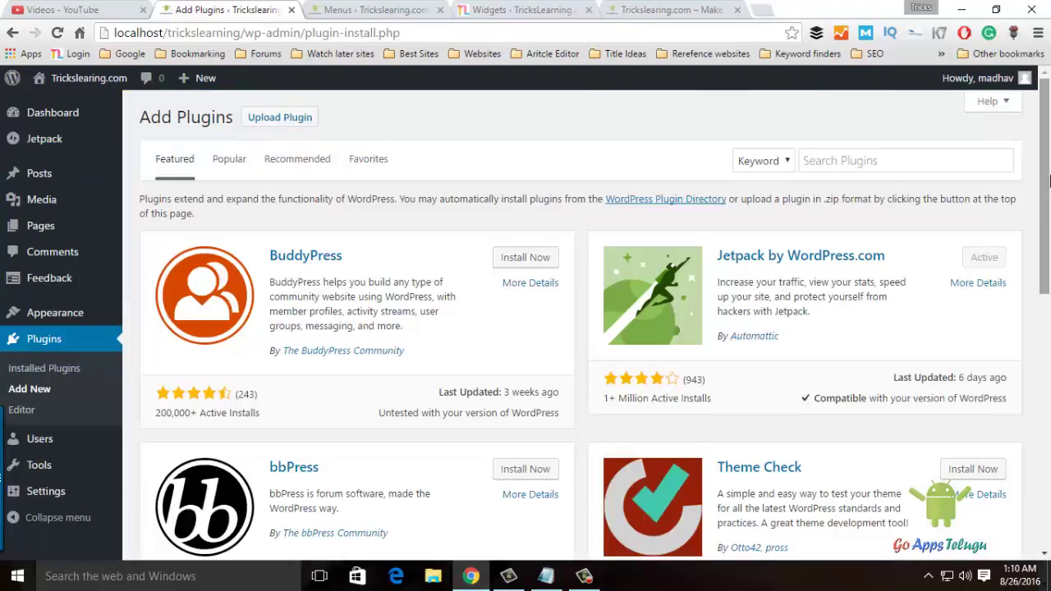
pyautogui.moveTo(1049, 179); pyautogui.dragTo(1049, 349)
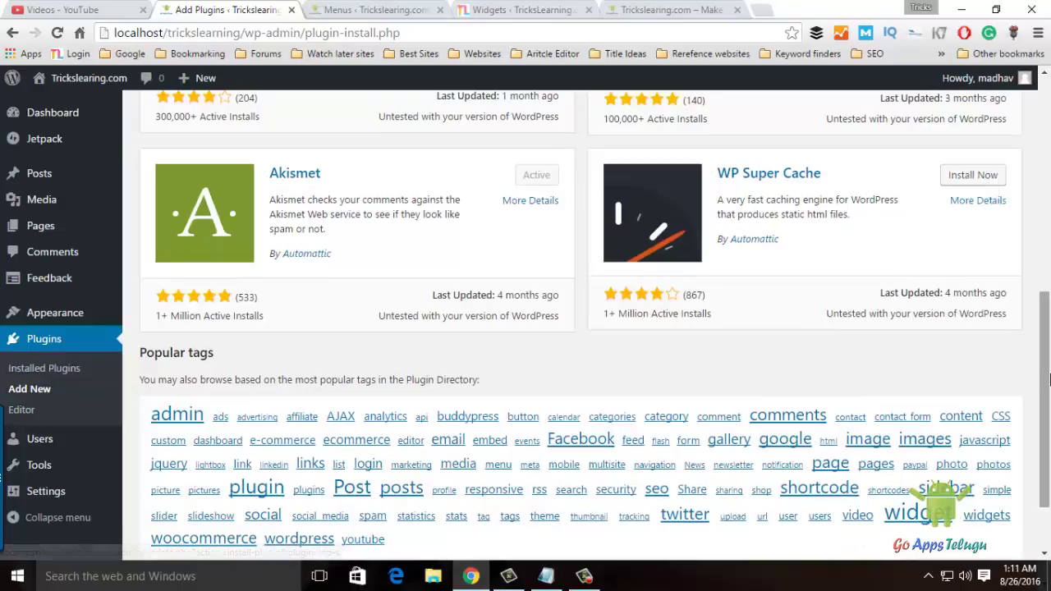
pyautogui.moveTo(1045, 363); pyautogui.dragTo(1044, 401)
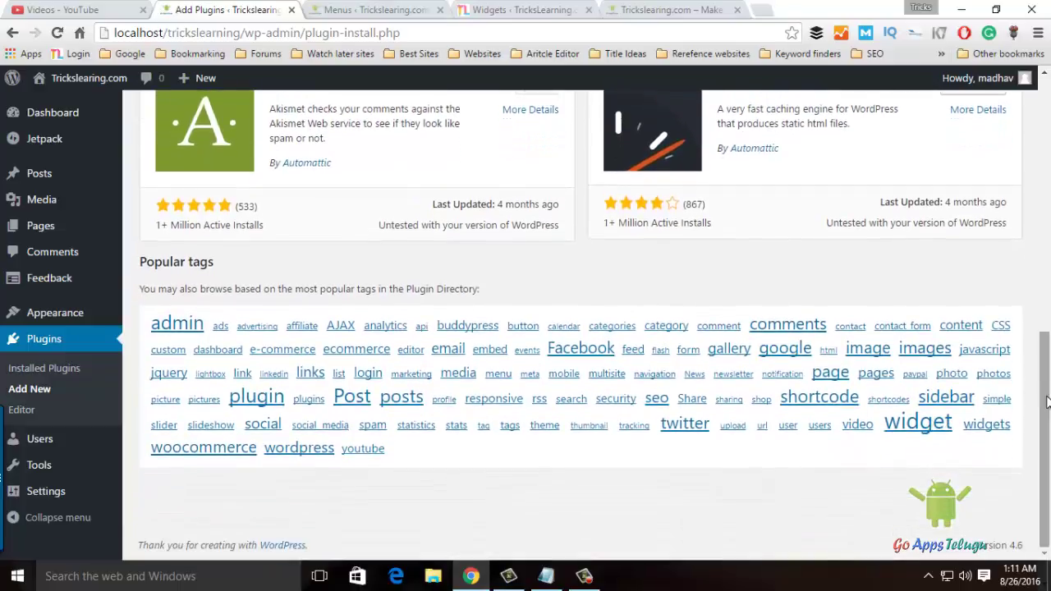